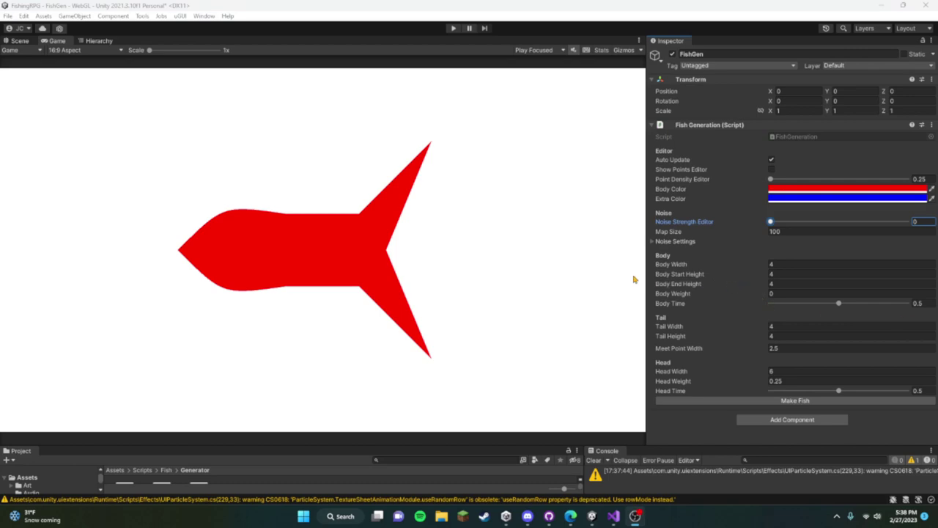
Step: Look at the Body Color picker without changing the colour, and briefly show the fish's outline points
{"action": "left_click", "coordinate": [401, 284]}
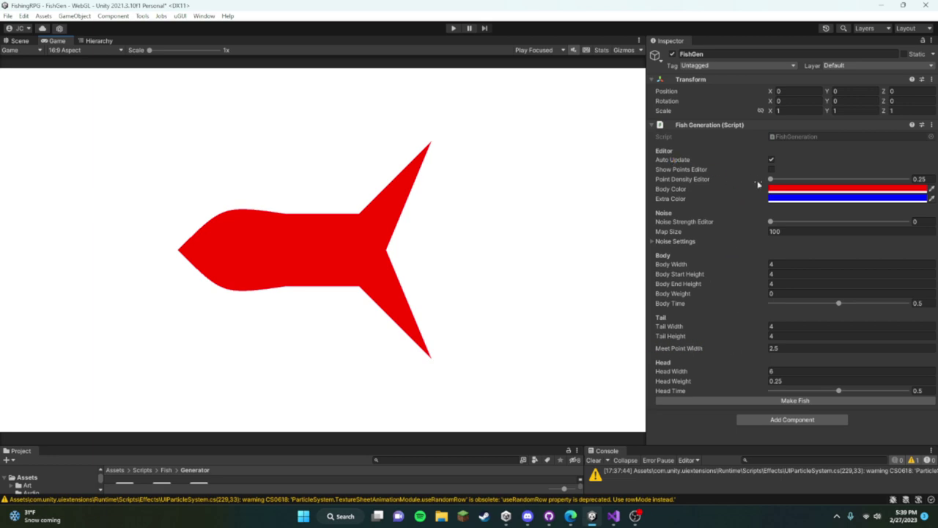
{"action": "left_click", "coordinate": [790, 190]}
{"action": "left_click_drag", "start_coordinate": [842, 263], "coordinate": [877, 235]}
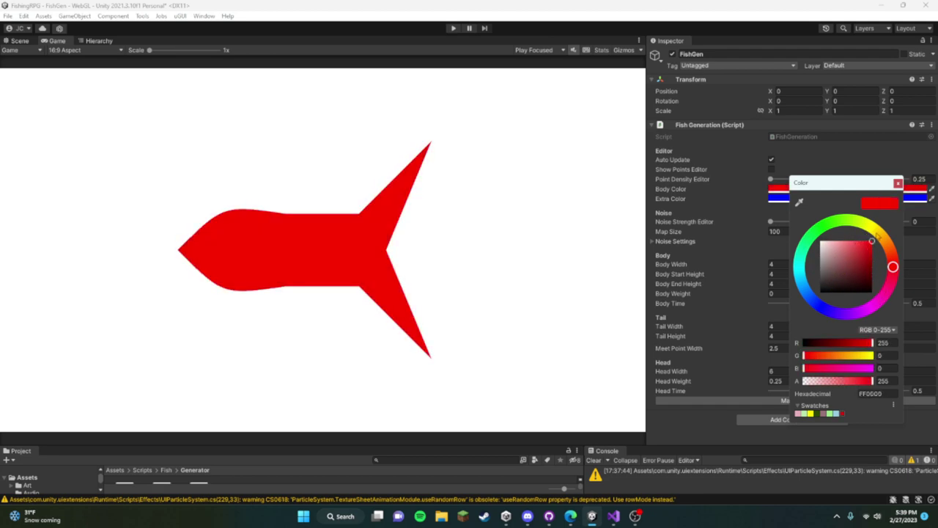
{"action": "left_click", "coordinate": [898, 184]}
{"action": "left_click", "coordinate": [771, 170]}
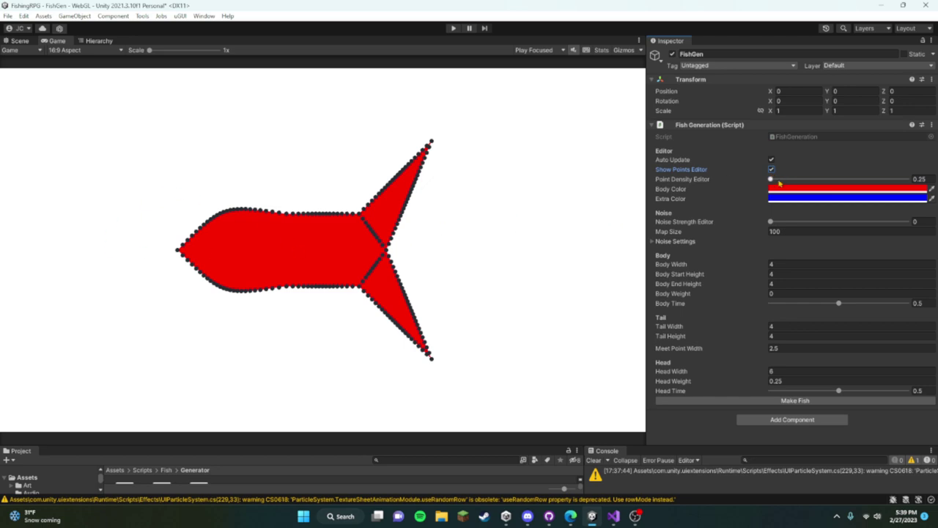
{"action": "left_click", "coordinate": [771, 169]}
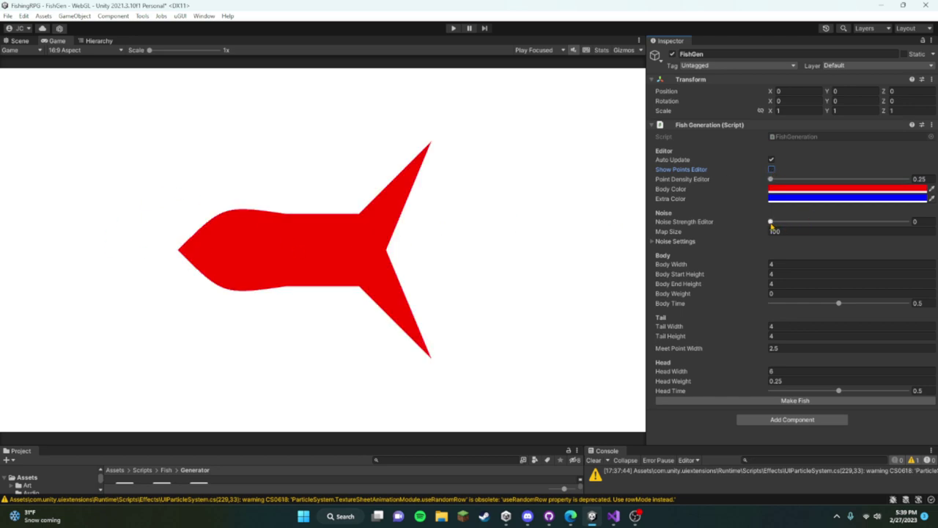
Step: Set the Noise Strength Editor value to 0.2 to roughen the fish's outline
{"action": "mouse_move", "coordinate": [771, 222]}
{"action": "left_mouse_down"}
{"action": "mouse_move", "coordinate": [915, 233]}
{"action": "mouse_move", "coordinate": [782, 230]}
{"action": "left_mouse_up"}
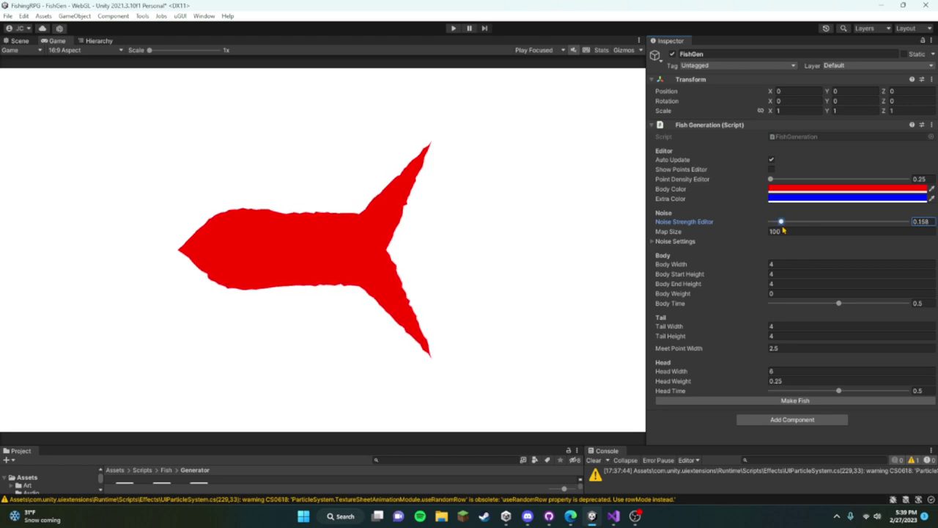
{"action": "left_click", "coordinate": [925, 221]}
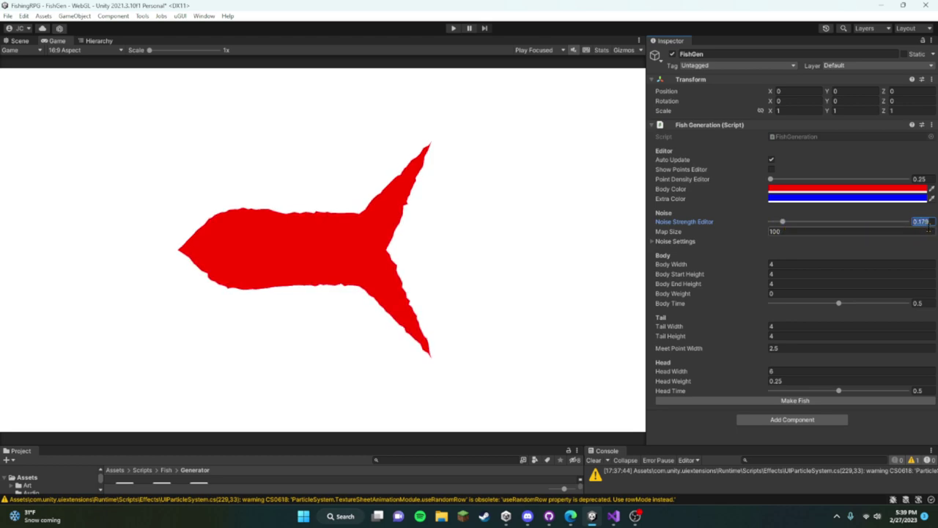
{"action": "type", "text": "2"}
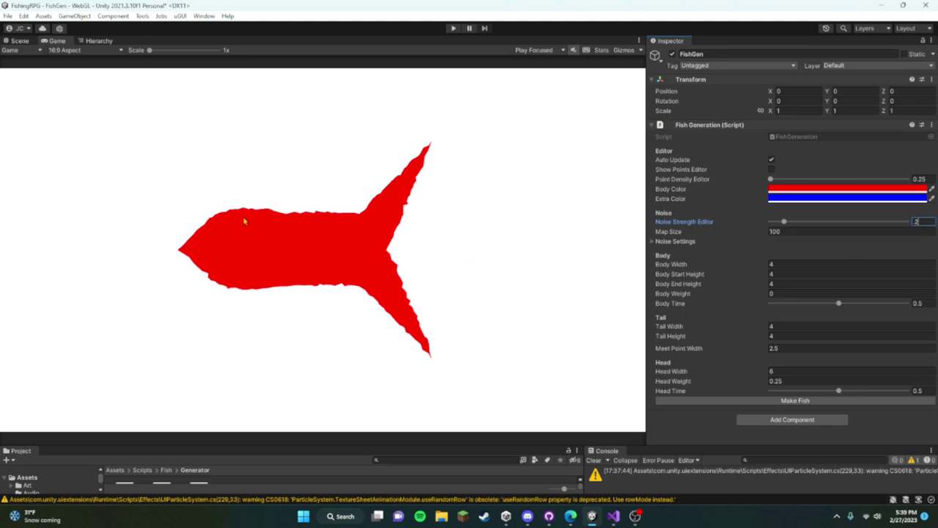
Step: Try other Seed, Scale and Octaves values in the noise settings and undo the changes
{"action": "left_click", "coordinate": [668, 242]}
{"action": "left_click_drag", "start_coordinate": [682, 261], "coordinate": [668, 285]}
{"action": "left_click", "coordinate": [687, 282]}
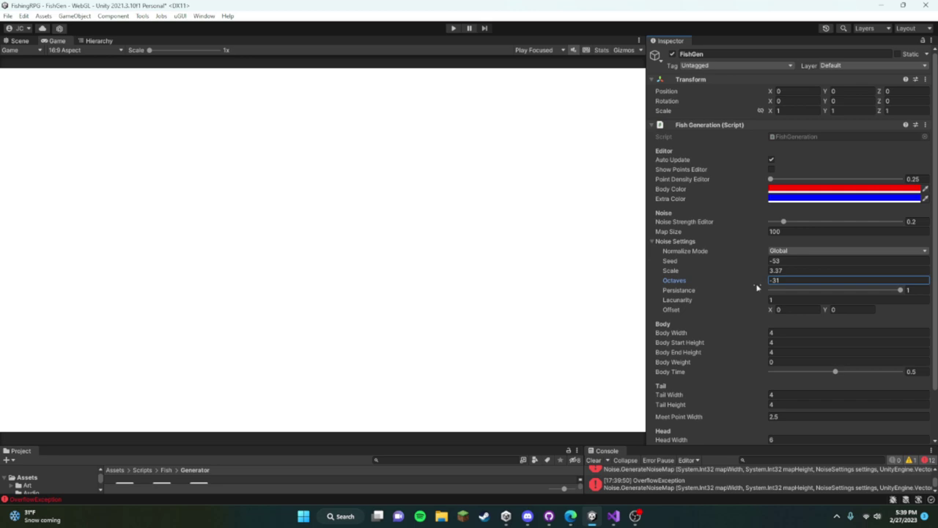
{"action": "key", "text": "ctrl+z"}
{"action": "scroll", "coordinate": [756, 270], "scroll_direction": "down", "scroll_amount": 3}
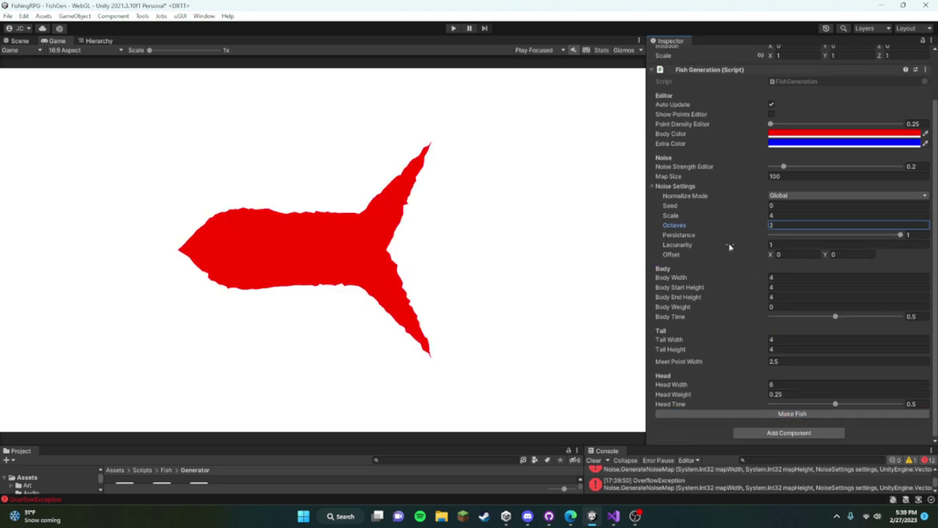
Step: Try shifting the noise's X offset to about 1.19, reset it to 0 and collapse the noise settings
{"action": "key", "text": "Tab"}
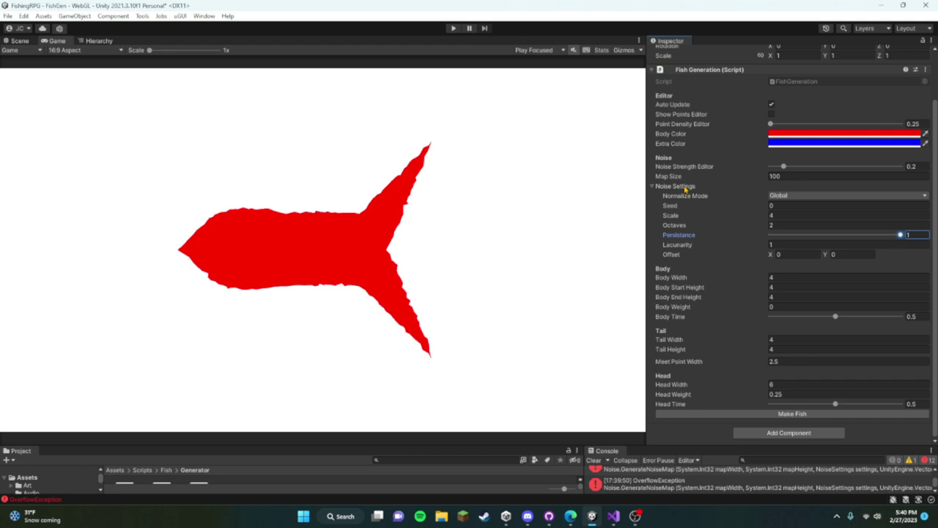
{"action": "left_click_drag", "start_coordinate": [770, 254], "coordinate": [791, 278]}
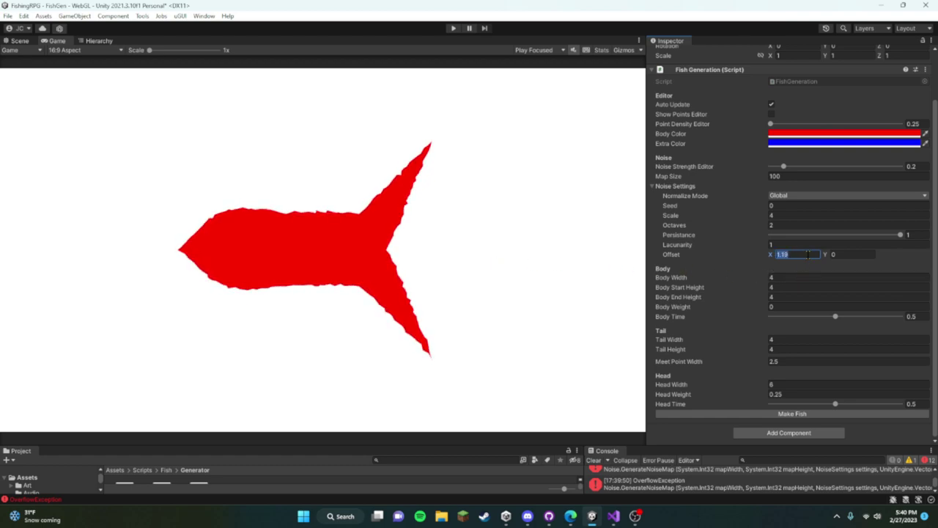
{"action": "type", "text": "0"}
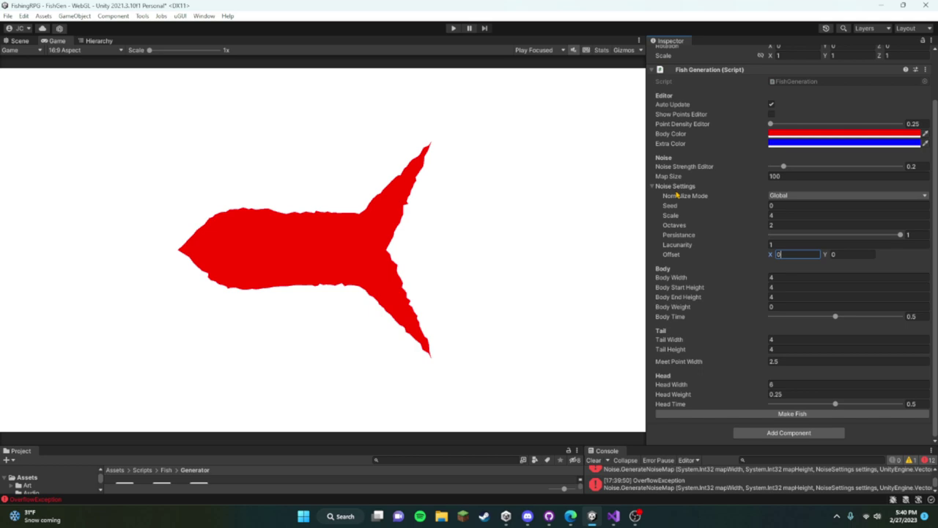
{"action": "left_click", "coordinate": [675, 186]}
Step: Set the fish's Body Width to 8 and its Body Start Height to 10
{"action": "left_click_drag", "start_coordinate": [673, 265], "coordinate": [716, 266]}
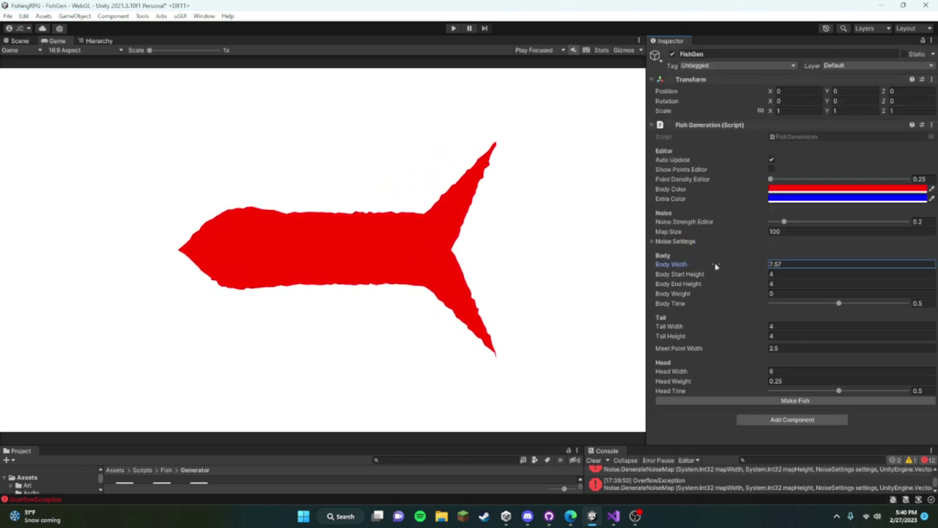
{"action": "left_click", "coordinate": [806, 265]}
{"action": "type", "text": "8"}
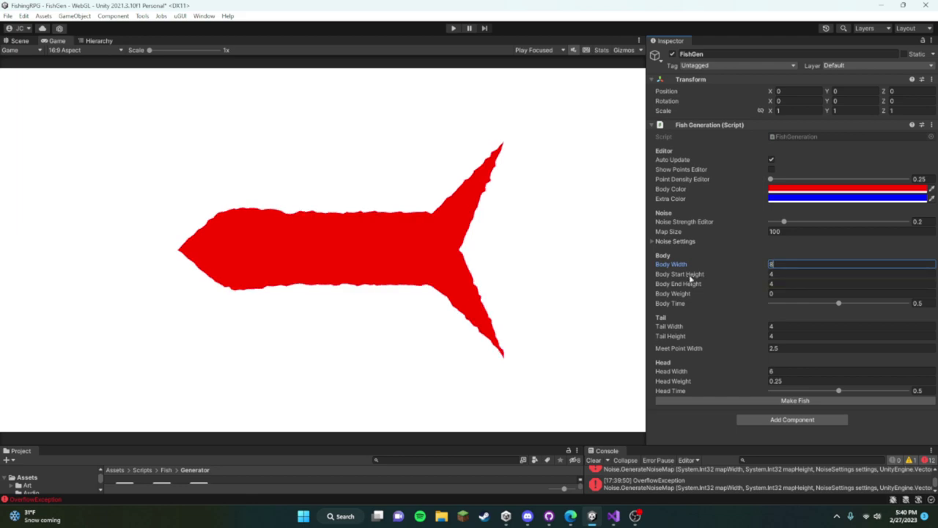
{"action": "left_click_drag", "start_coordinate": [689, 278], "coordinate": [733, 281]}
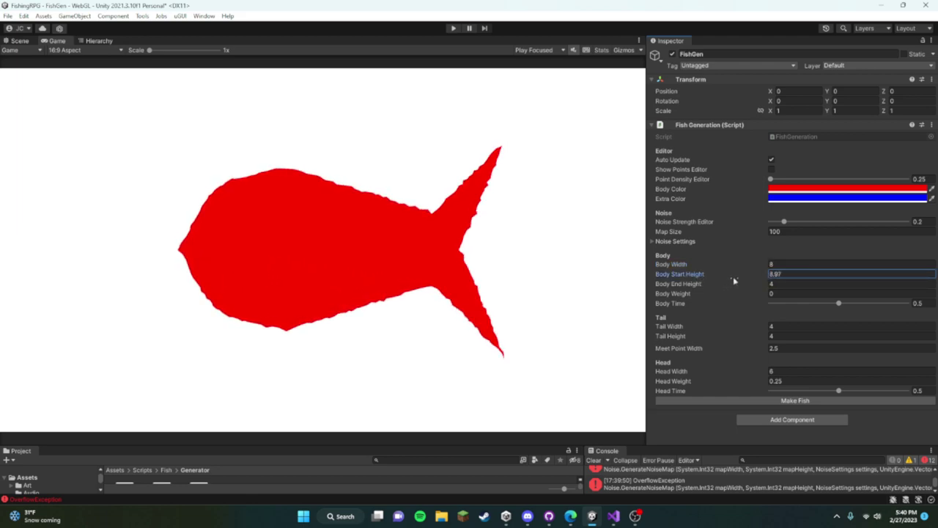
{"action": "type", "text": "10"}
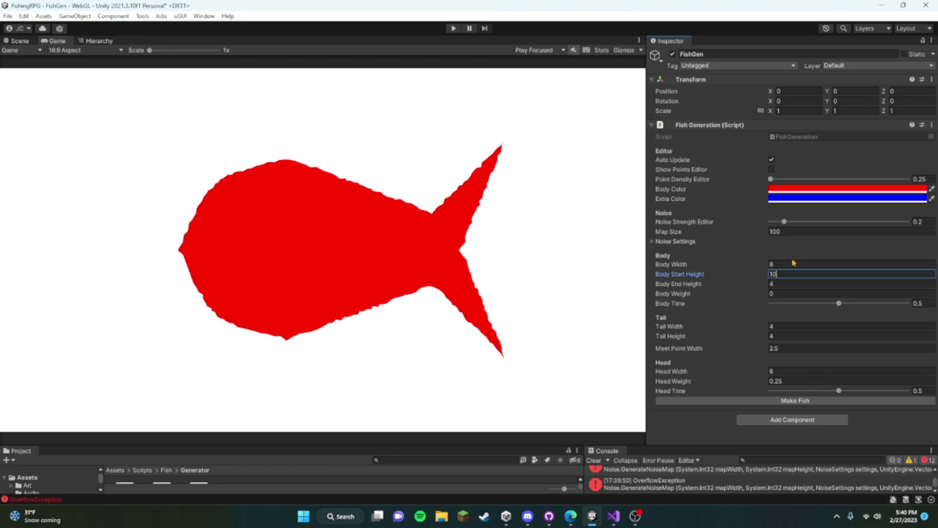
Step: Set the fish's Body End Height to 1.5
{"action": "left_click_drag", "start_coordinate": [701, 284], "coordinate": [682, 293]}
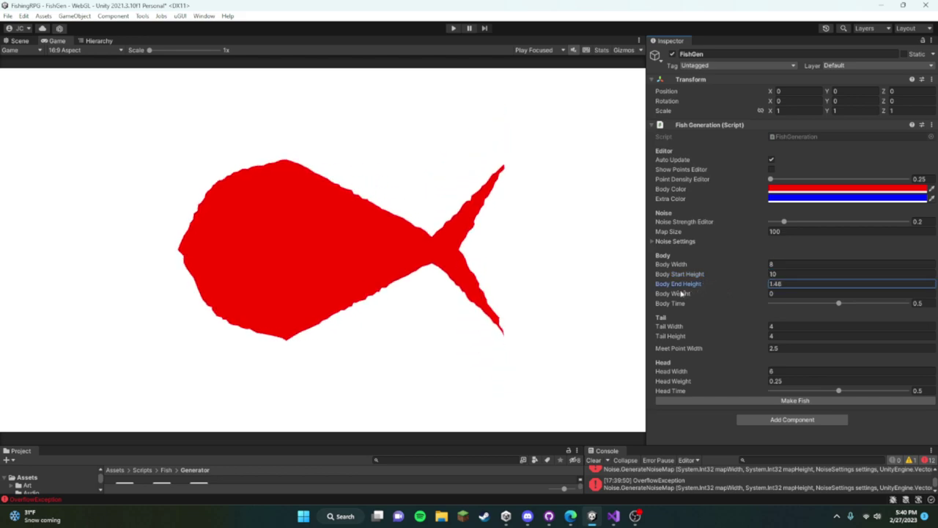
{"action": "left_click", "coordinate": [810, 286]}
{"action": "type", "text": "1"}
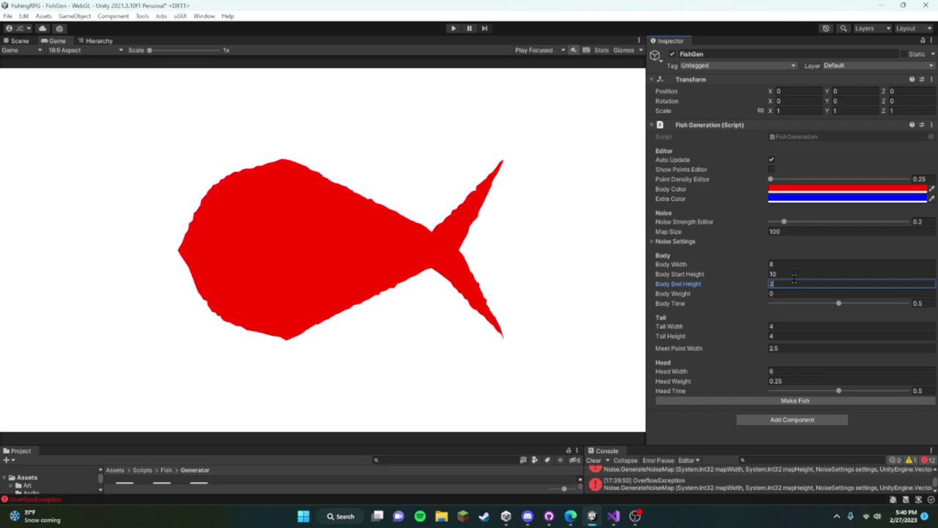
{"action": "type", "text": ".5"}
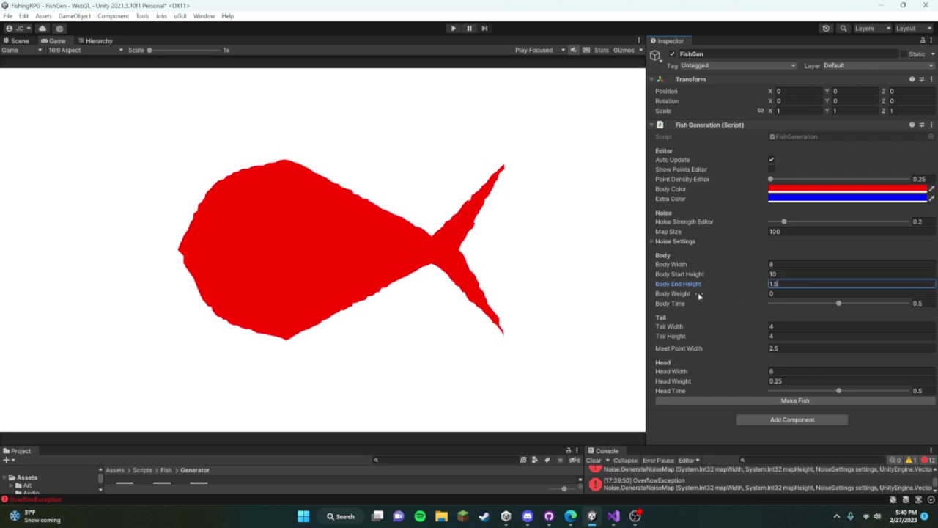
Step: Curve the body inward by setting the Body Weight to -0.25
{"action": "left_click_drag", "start_coordinate": [700, 295], "coordinate": [695, 291]}
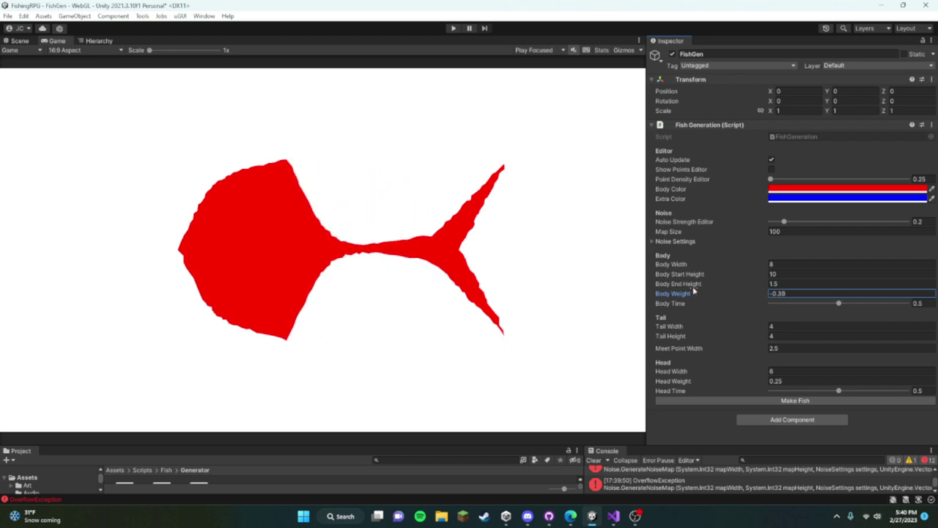
{"action": "mouse_move", "coordinate": [694, 292]}
{"action": "left_mouse_down"}
{"action": "mouse_move", "coordinate": [740, 293]}
{"action": "mouse_move", "coordinate": [685, 299]}
{"action": "mouse_move", "coordinate": [692, 295]}
{"action": "left_mouse_up"}
{"action": "left_click", "coordinate": [788, 293]}
{"action": "type", "text": "-.25"}
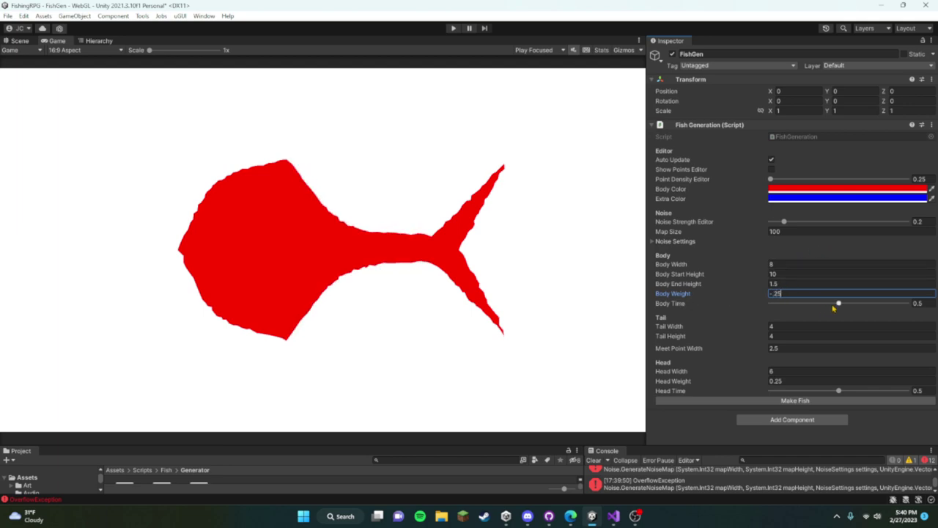
Step: Set the Body Time to 0.25 to shift the body curve toward the head
{"action": "left_click_drag", "start_coordinate": [834, 305], "coordinate": [813, 306]}
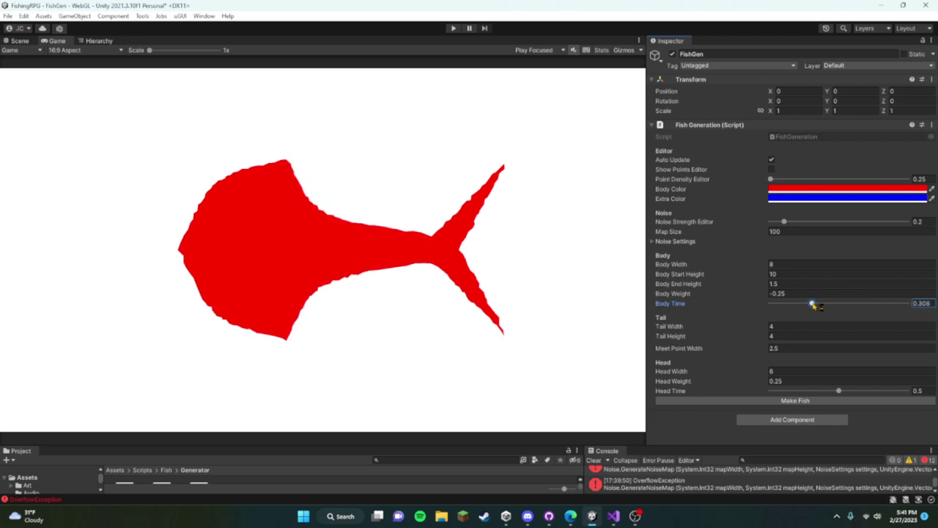
{"action": "left_click", "coordinate": [922, 303]}
{"action": "type", "text": ".3"}
{"action": "key", "text": "BackSpace"}
{"action": "type", "text": "25"}
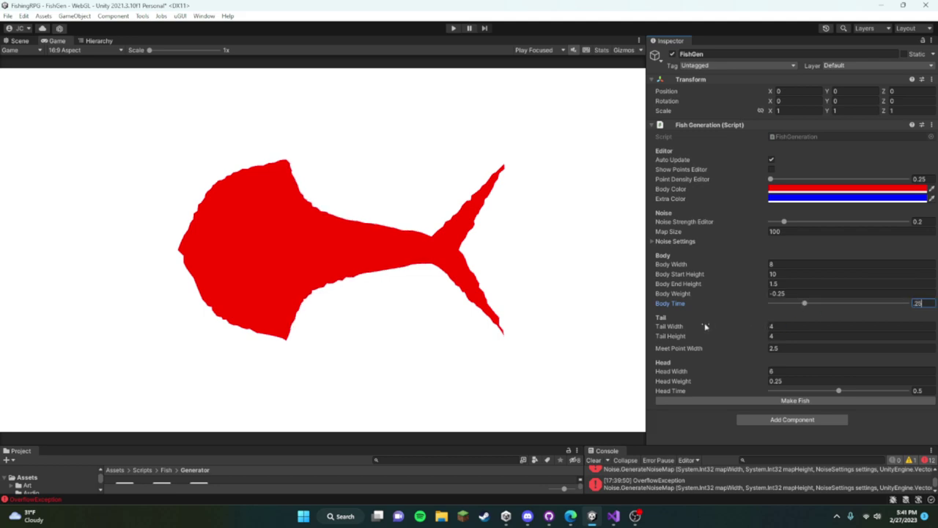
Step: Enlarge the tail with a Tail Width of 8, a Tail Height of about 6.08 and a Meet Point Width of about 6.01
{"action": "left_click_drag", "start_coordinate": [703, 327], "coordinate": [765, 326]}
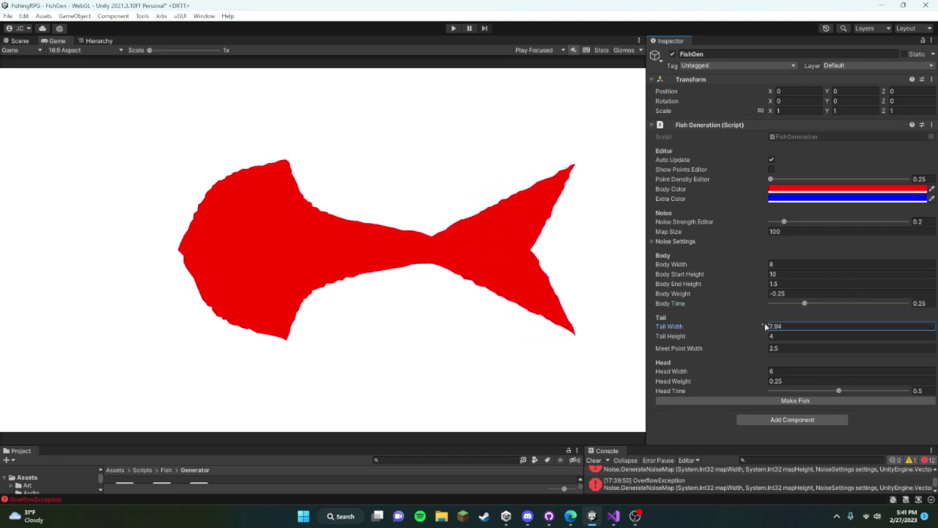
{"action": "type", "text": "8"}
{"action": "key", "text": "Tab"}
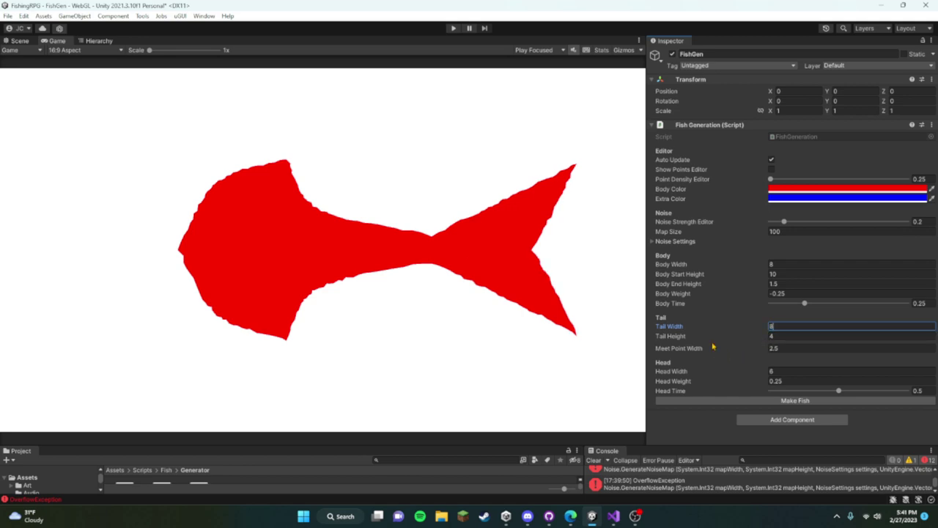
{"action": "left_click_drag", "start_coordinate": [689, 337], "coordinate": [734, 352]}
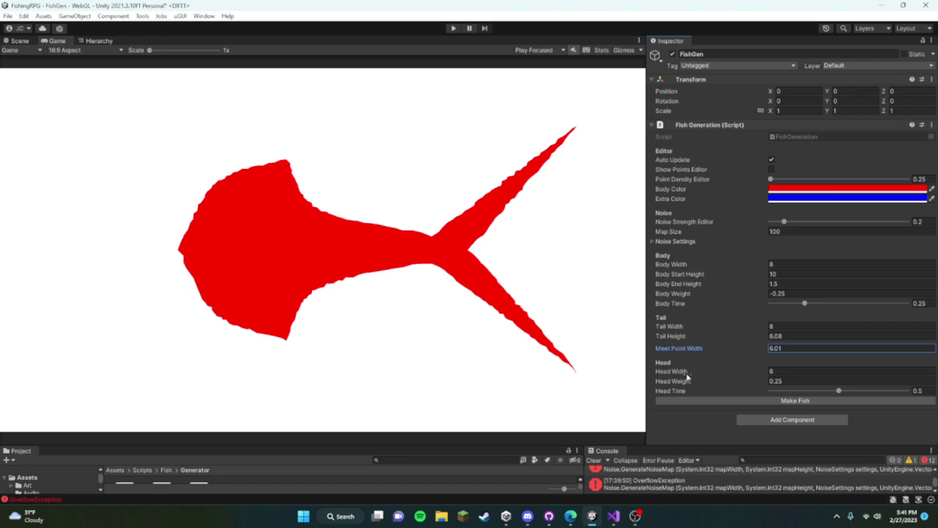
Step: Lengthen the fish's head by setting the Head Width to 8
{"action": "mouse_move", "coordinate": [686, 374]}
{"action": "left_mouse_down"}
{"action": "mouse_move", "coordinate": [741, 372]}
{"action": "mouse_move", "coordinate": [680, 371]}
{"action": "mouse_move", "coordinate": [698, 370]}
{"action": "left_mouse_up"}
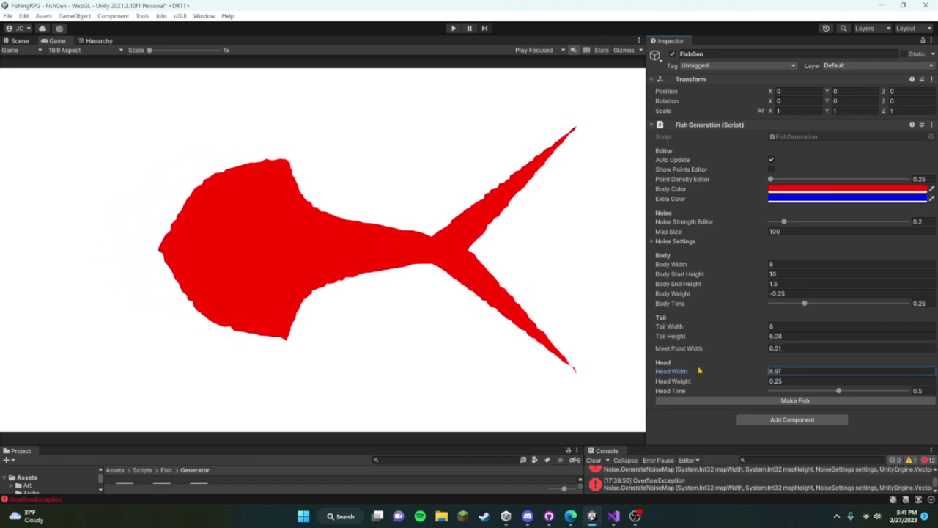
{"action": "left_click", "coordinate": [794, 375]}
{"action": "type", "text": "8"}
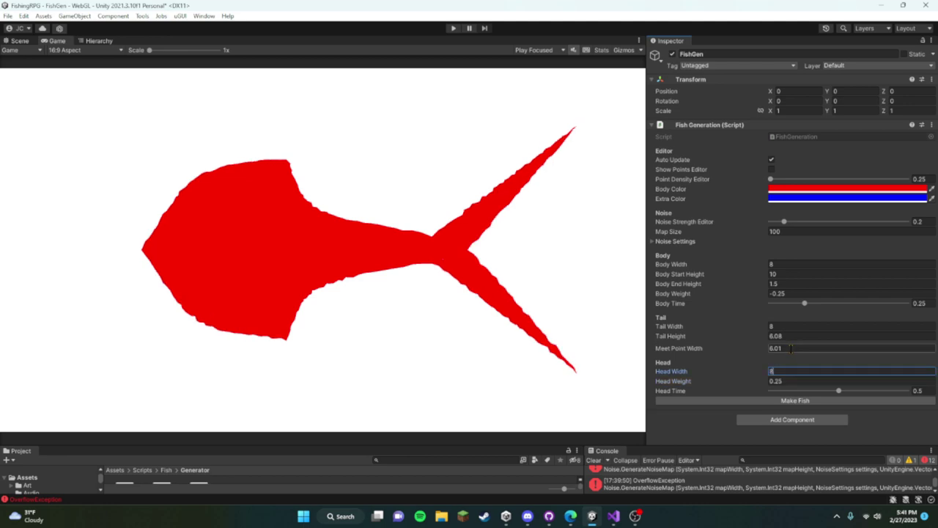
Step: Try an inward-curving head with a Head Weight of -0.15
{"action": "left_click_drag", "start_coordinate": [686, 382], "coordinate": [689, 384]}
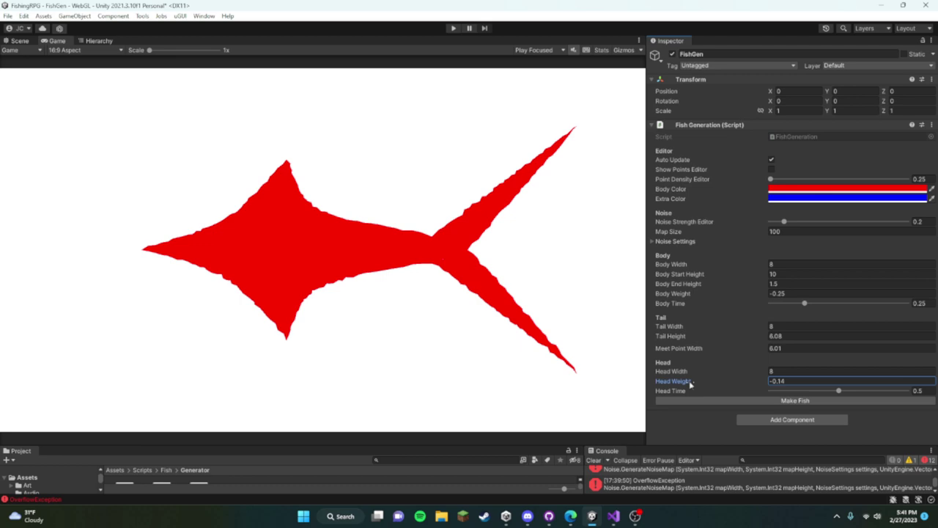
{"action": "left_click", "coordinate": [801, 382]}
{"action": "type", "text": "-.15"}
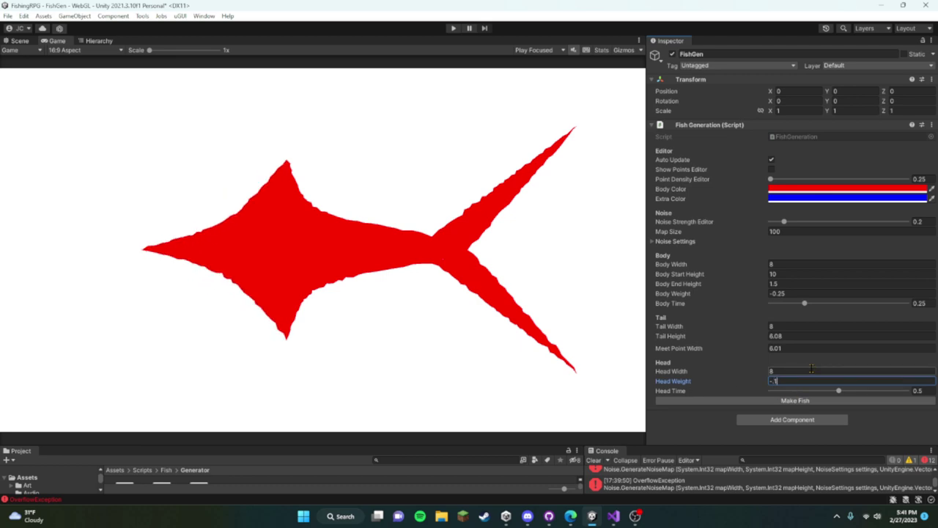
Step: Try shifting the head curve with a Head Time of about 0.58, and reset it to 0.5
{"action": "left_click", "coordinate": [830, 390]}
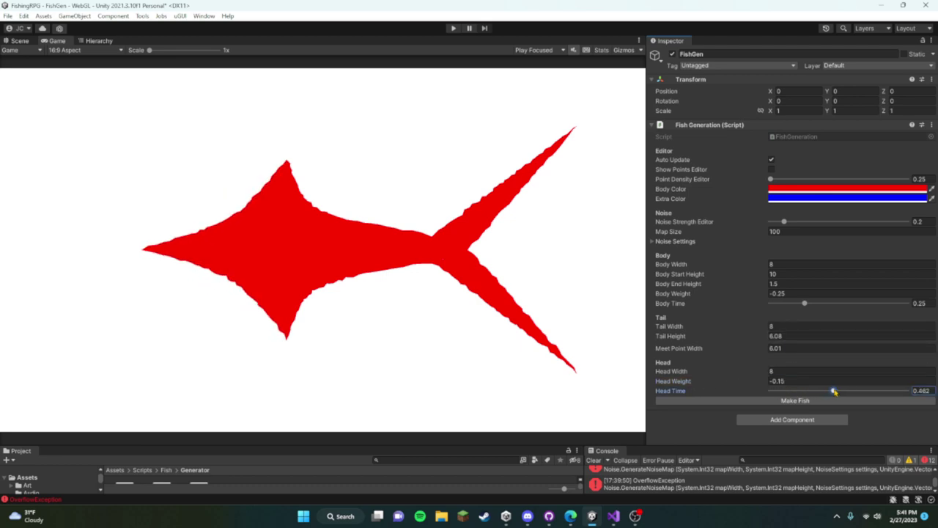
{"action": "left_click_drag", "start_coordinate": [830, 390], "coordinate": [851, 396]}
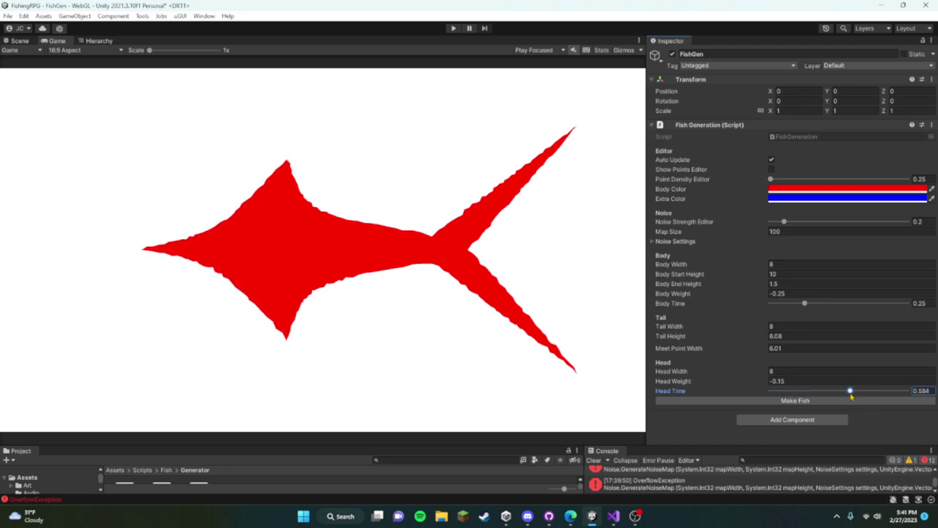
{"action": "left_click", "coordinate": [921, 390]}
{"action": "type", "text": ".5"}
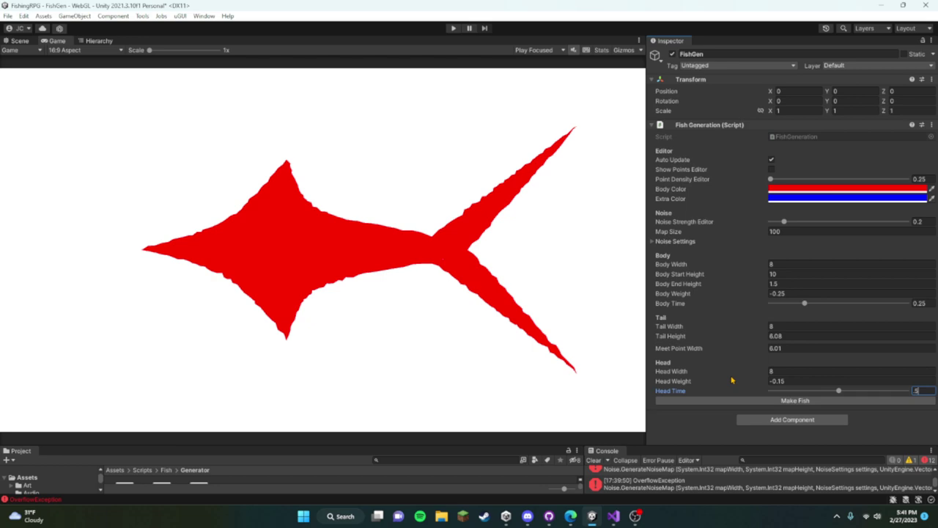
Step: Curve the head outward by setting the Head Weight to 0.15
{"action": "left_click_drag", "start_coordinate": [702, 381], "coordinate": [708, 383]}
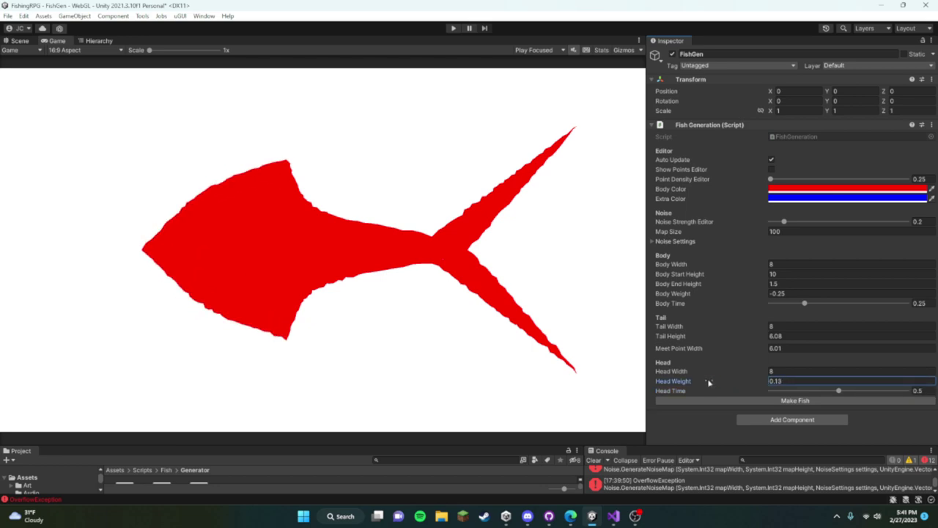
{"action": "left_click", "coordinate": [793, 380]}
{"action": "type", "text": ".15"}
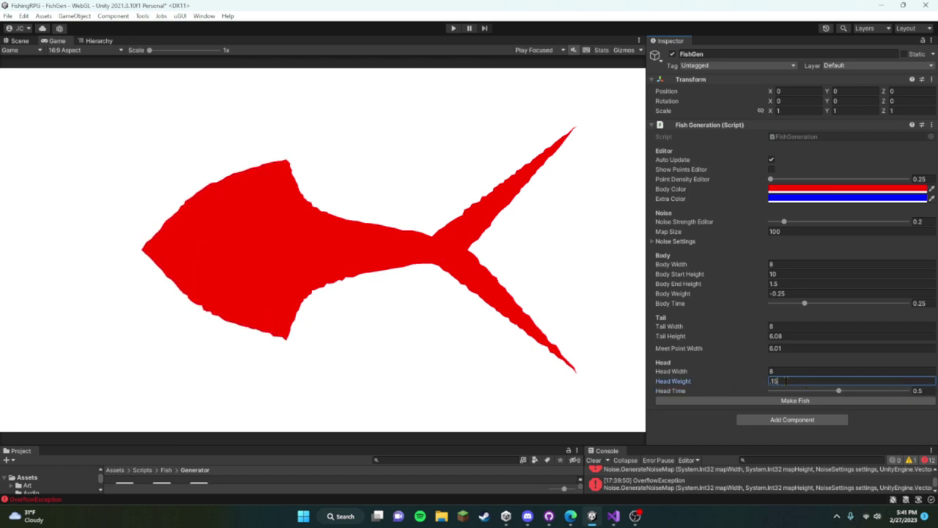
Step: Set the Tail Height to 2.25 and the Meet Point Width to 5
{"action": "left_click_drag", "start_coordinate": [689, 337], "coordinate": [644, 337]}
{"action": "left_click", "coordinate": [809, 335]}
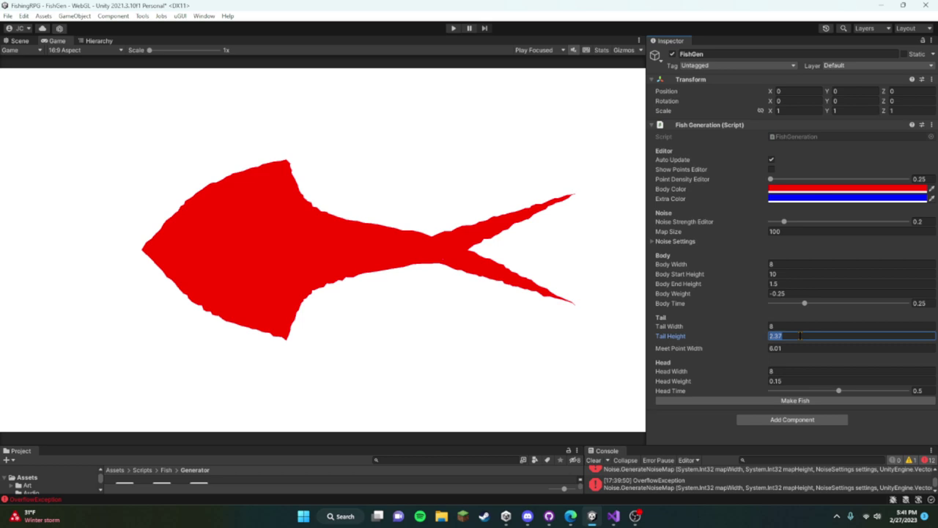
{"action": "type", "text": "2.25"}
{"action": "left_click", "coordinate": [797, 349]}
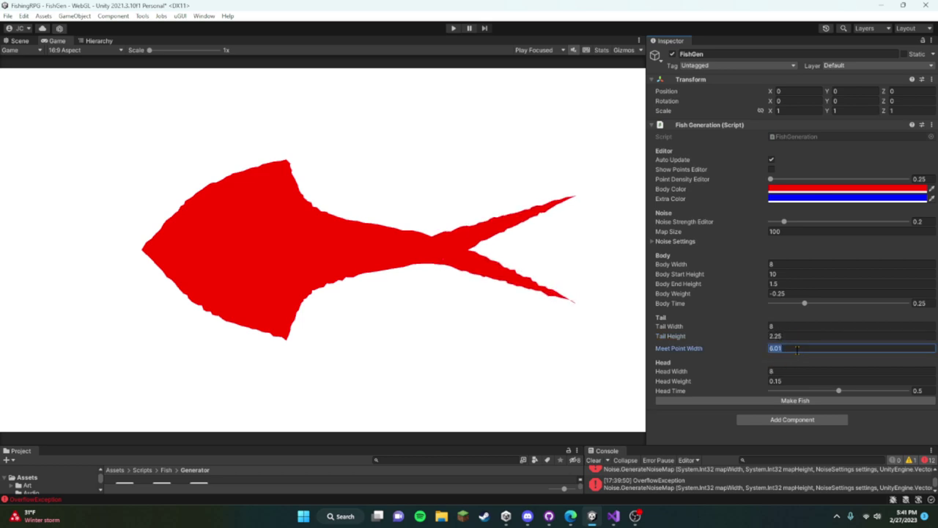
{"action": "type", "text": "50"}
{"action": "key", "text": "BackSpace"}
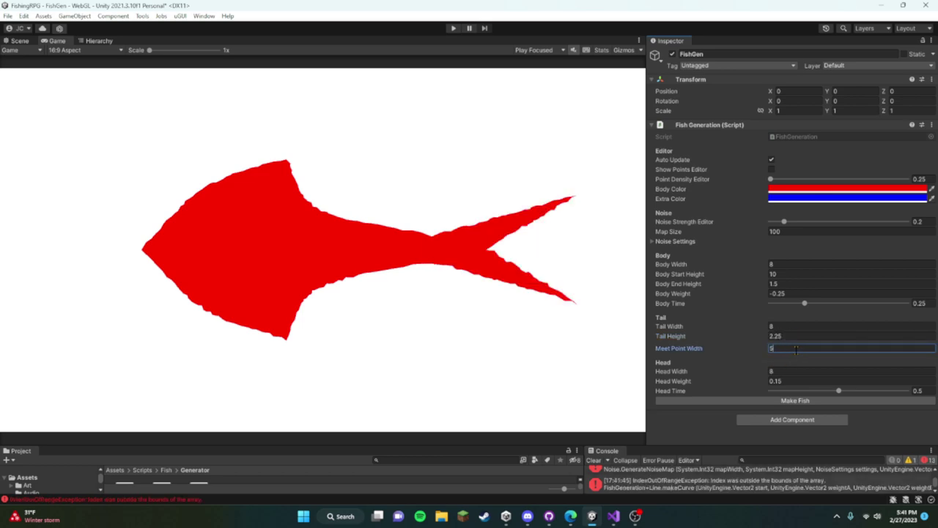
Step: Try a larger Body End Height, undo the change, and regenerate the fish
{"action": "left_click_drag", "start_coordinate": [711, 286], "coordinate": [769, 296]}
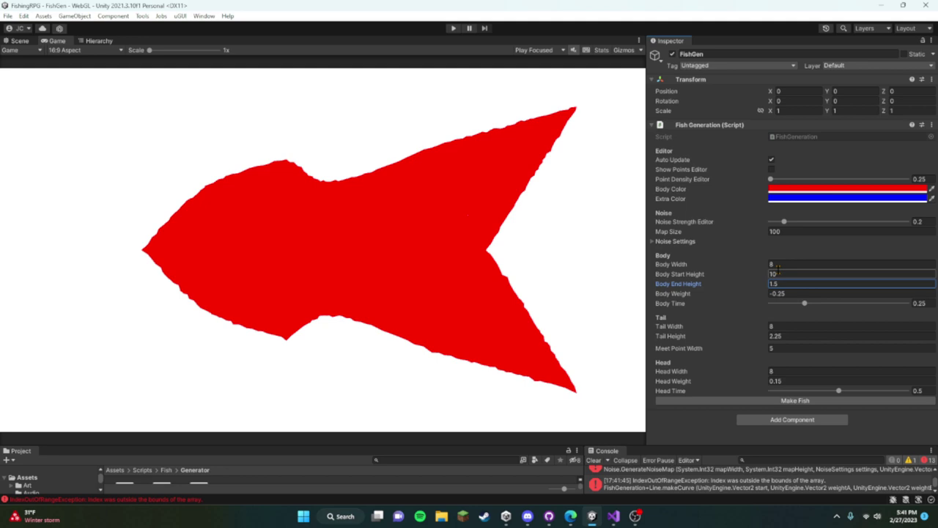
{"action": "key", "text": "ctrl+z"}
{"action": "left_click", "coordinate": [761, 400]}
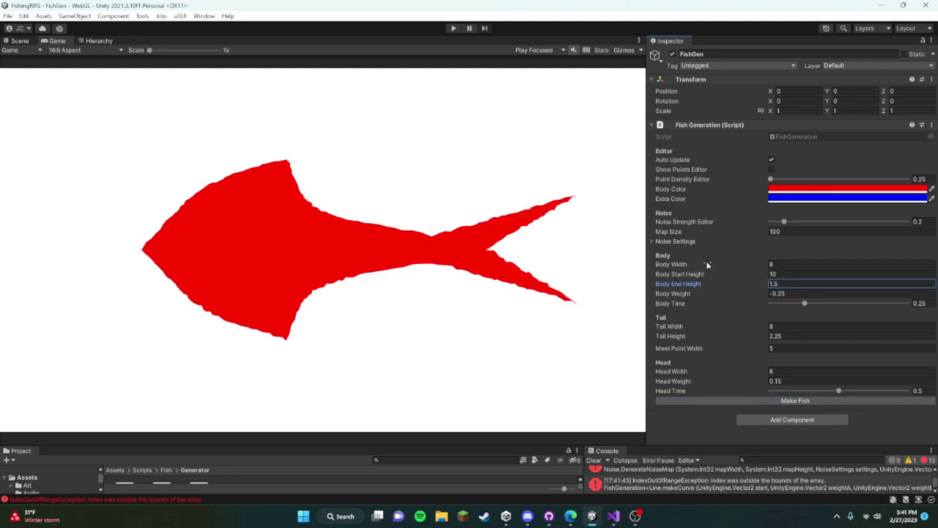
Step: Lengthen the body with a Body Width of 10, and set the Body Start Height to 10 after trying 9.51
{"action": "left_click_drag", "start_coordinate": [707, 265], "coordinate": [762, 264]}
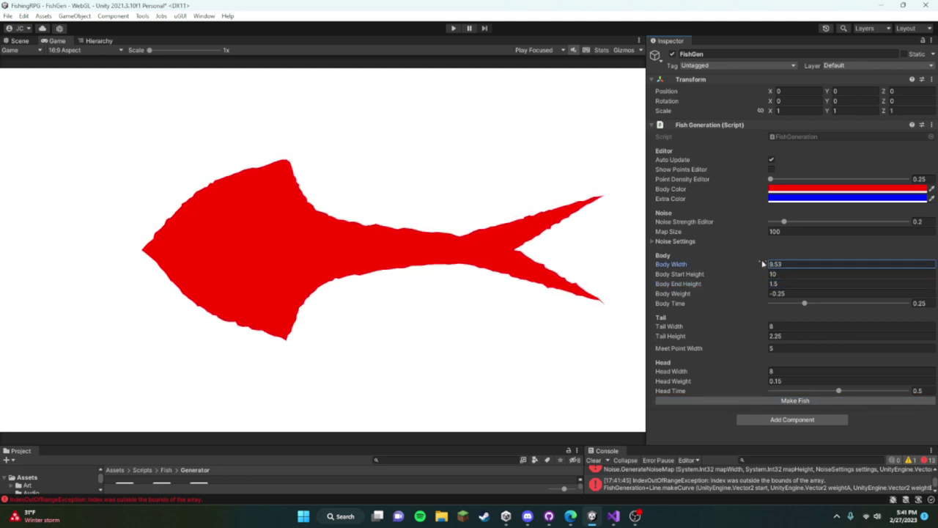
{"action": "type", "text": "10"}
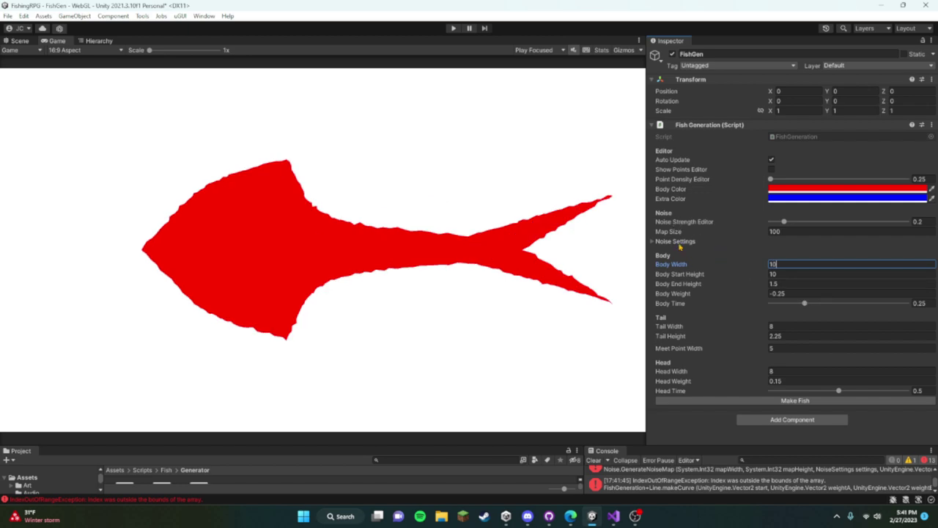
{"action": "left_click_drag", "start_coordinate": [673, 273], "coordinate": [656, 273]}
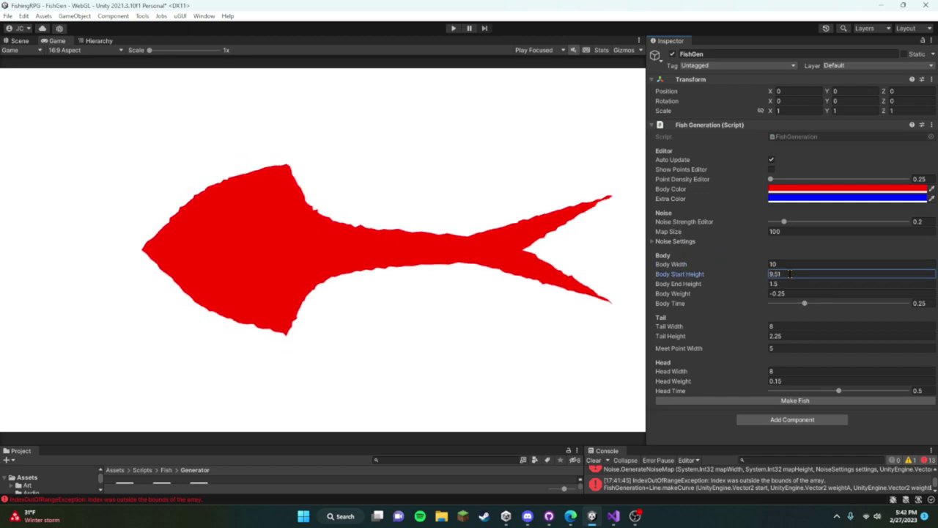
{"action": "type", "text": "10"}
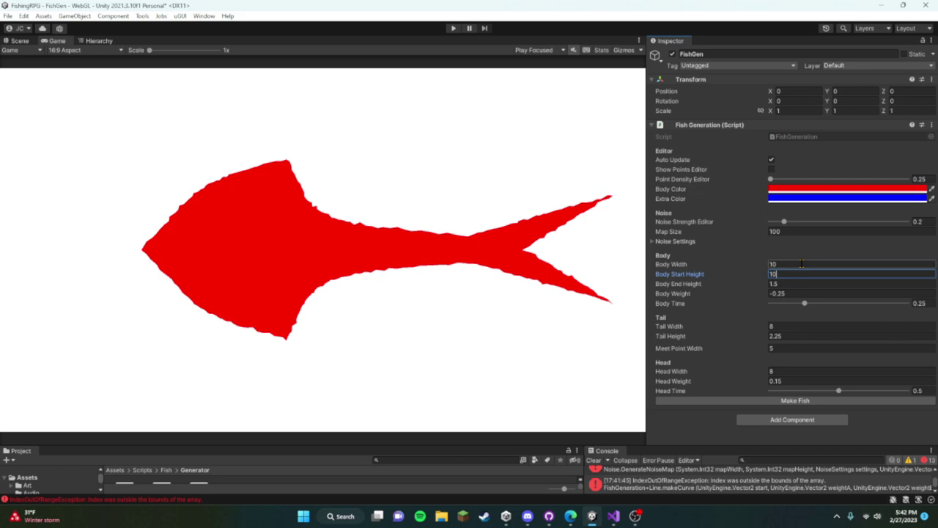
Step: Thicken the rear of the body by trying a Body End Height of 5, and set it to 10
{"action": "left_click", "coordinate": [785, 283]}
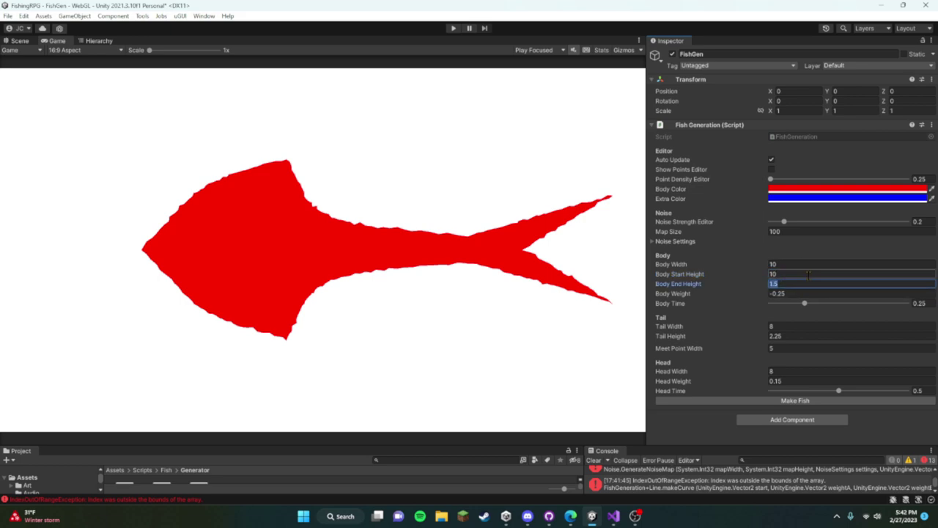
{"action": "type", "text": "5"}
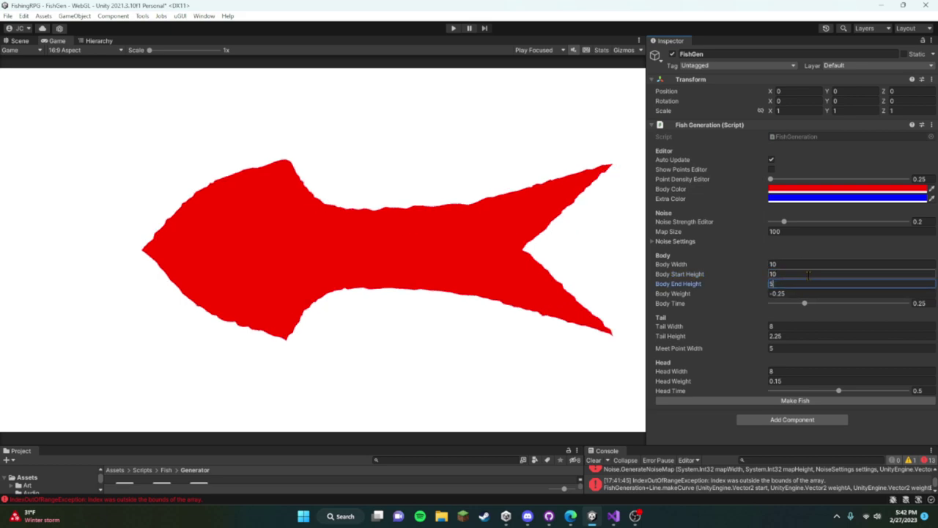
{"action": "key", "text": "BackSpace"}
{"action": "type", "text": "10"}
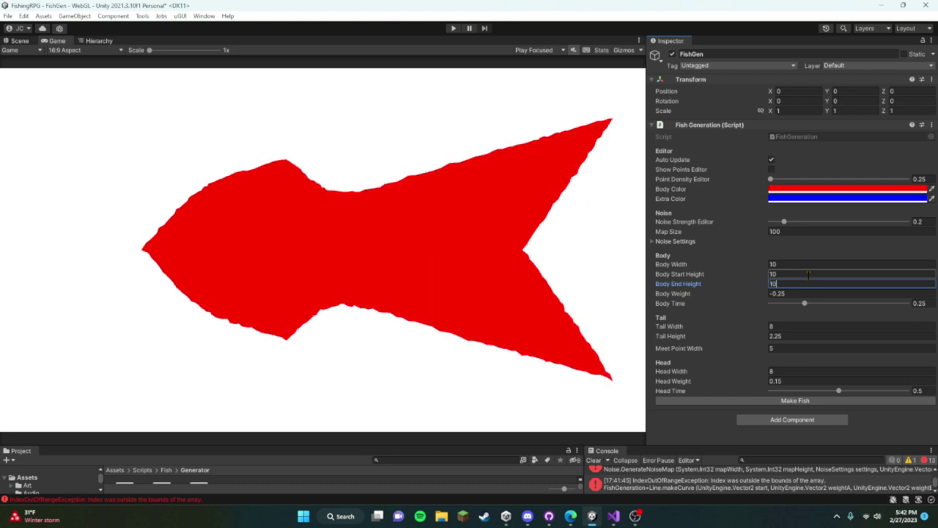
Step: Raise the Body Start Height to about 10.51 and set the Body Time to 0.5
{"action": "left_click_drag", "start_coordinate": [704, 277], "coordinate": [708, 275]}
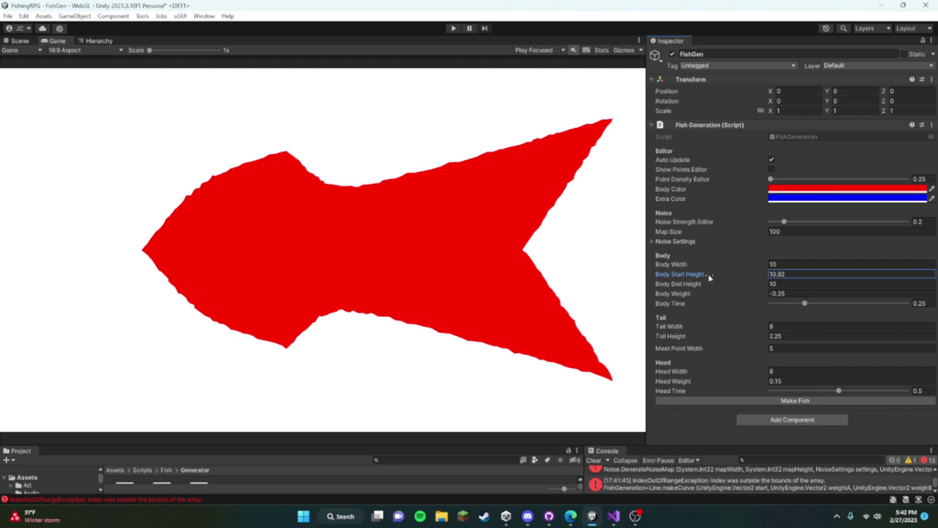
{"action": "left_click_drag", "start_coordinate": [709, 277], "coordinate": [705, 277]}
{"action": "left_click_drag", "start_coordinate": [806, 304], "coordinate": [859, 315]}
{"action": "left_click", "coordinate": [931, 303]}
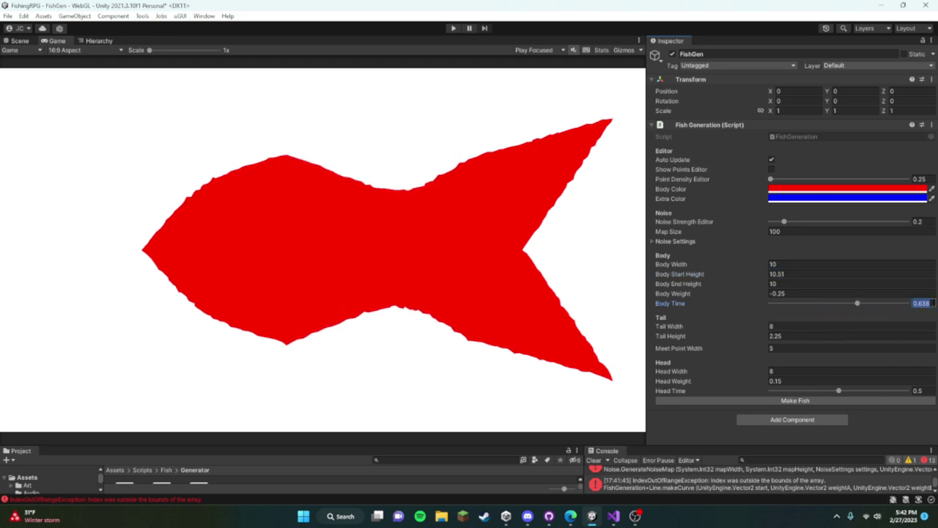
{"action": "type", "text": ".5"}
{"action": "left_click", "coordinate": [431, 251]}
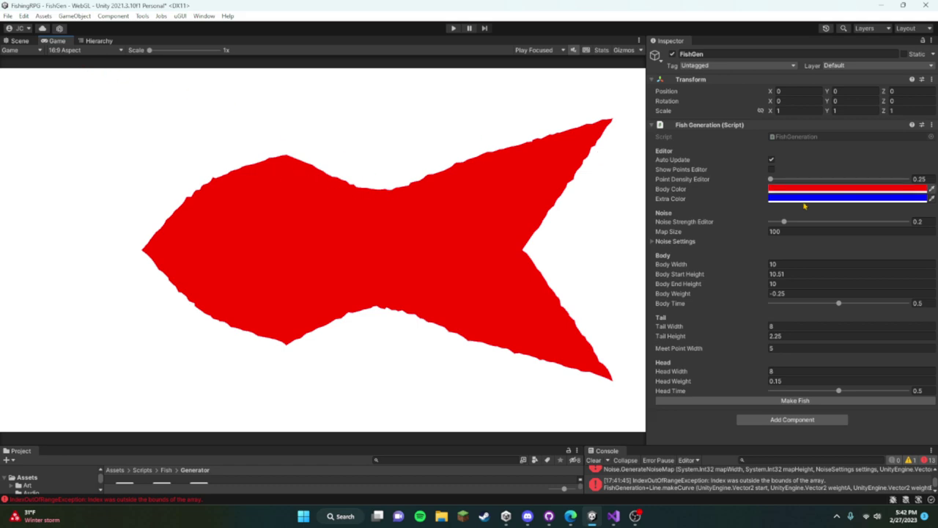
Step: Show the generator's outline points and inspect them up close along the head in the Scene view
{"action": "left_click", "coordinate": [771, 169]}
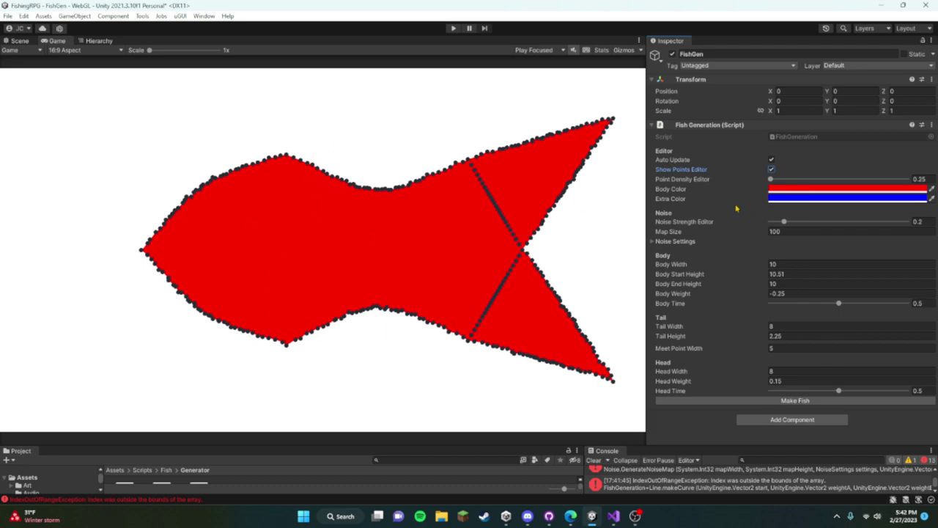
{"action": "left_click_drag", "start_coordinate": [770, 180], "coordinate": [728, 211]}
{"action": "left_click", "coordinate": [15, 42]}
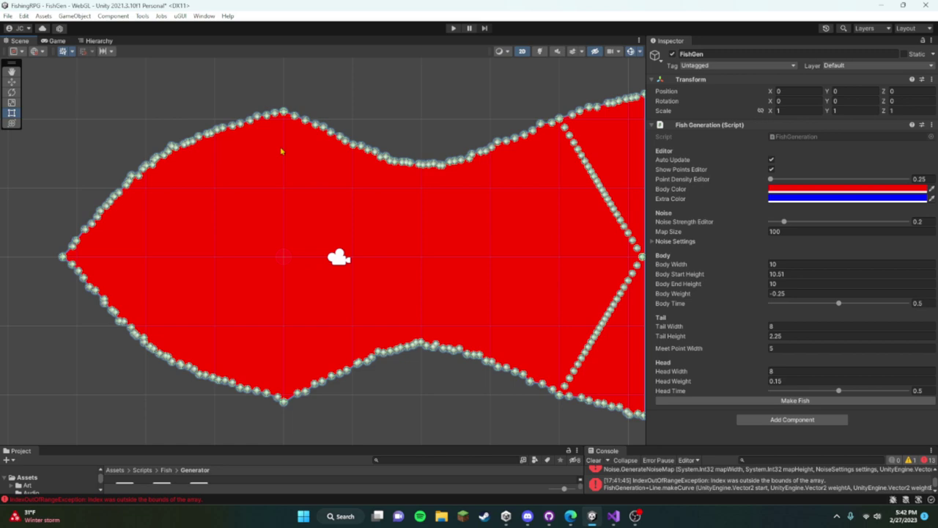
{"action": "scroll", "coordinate": [139, 176], "scroll_direction": "up", "scroll_amount": 5}
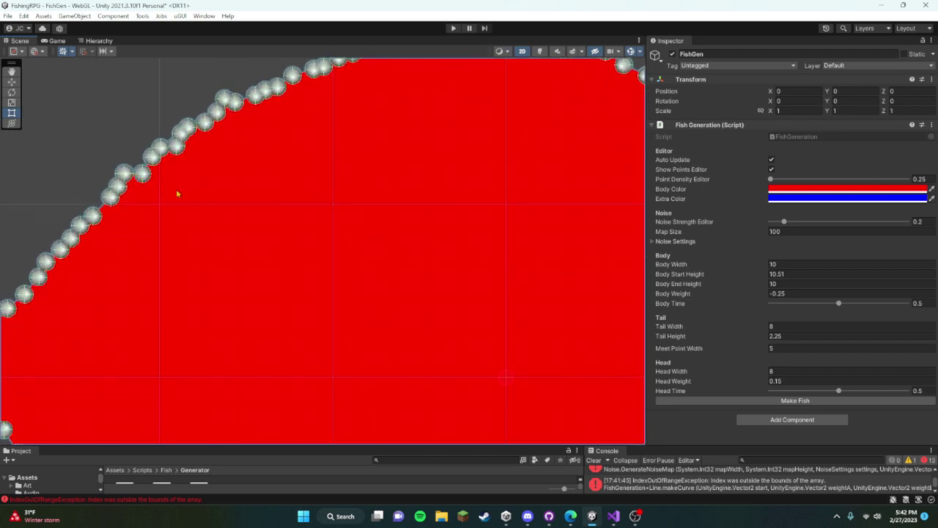
Step: Compare the outline with and without its points by hiding, showing and hiding the points again
{"action": "left_click", "coordinate": [770, 170]}
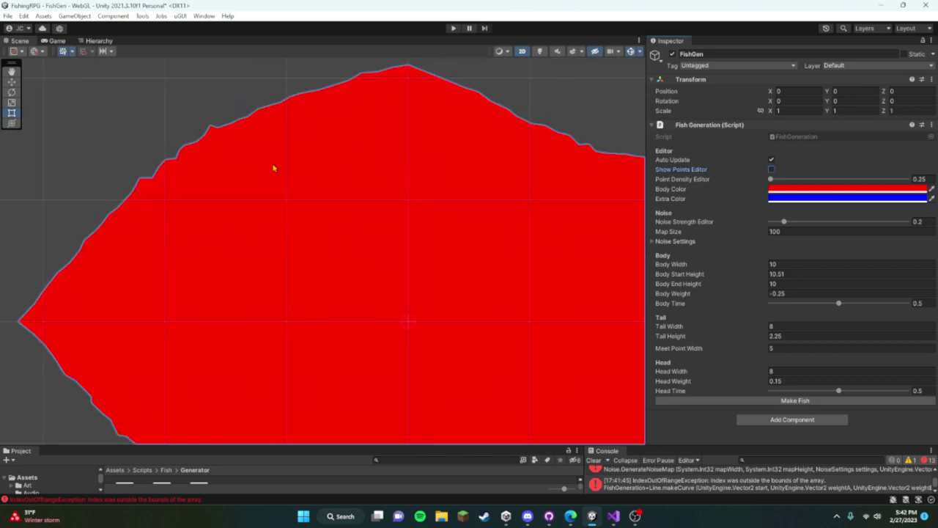
{"action": "left_click", "coordinate": [771, 169]}
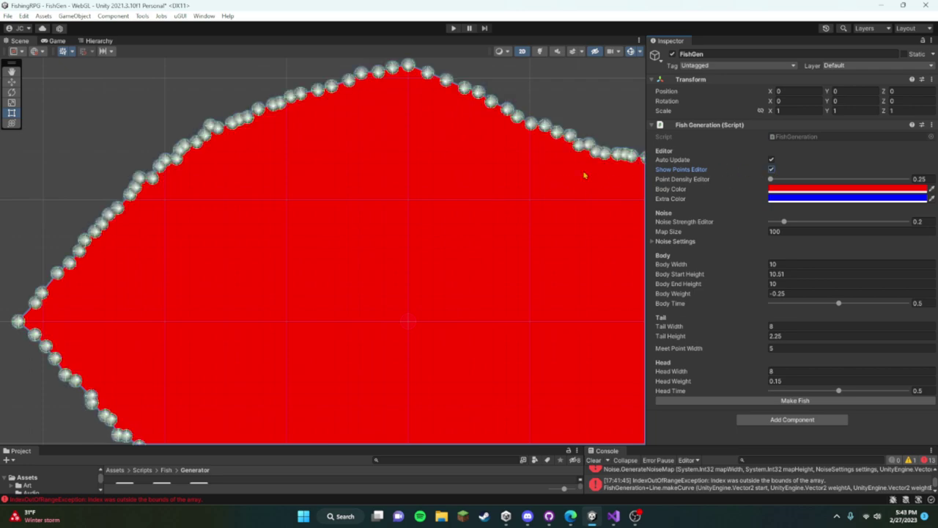
{"action": "left_click", "coordinate": [771, 170]}
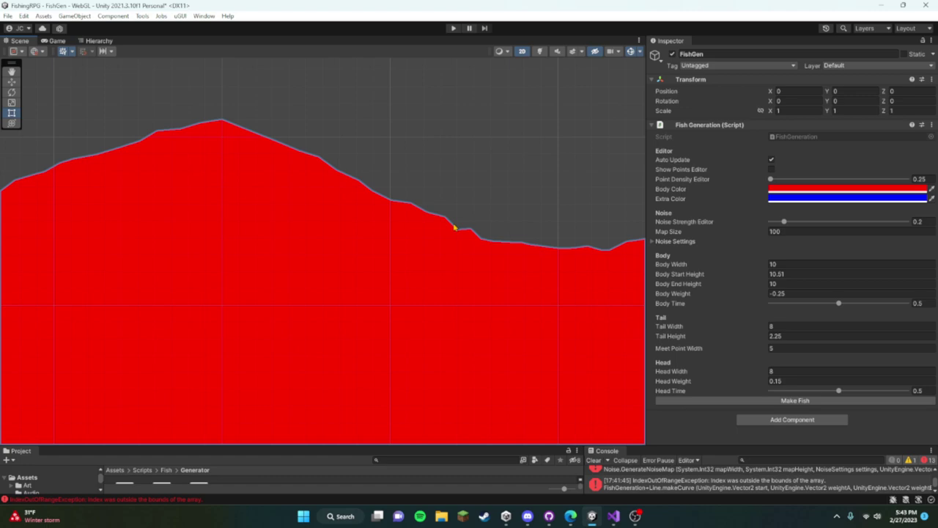
Step: Examine the noisy segments of the fish's upper outline up close in the Scene view
{"action": "scroll", "coordinate": [481, 236], "scroll_direction": "up", "scroll_amount": 2}
{"action": "scroll", "coordinate": [448, 242], "scroll_direction": "up", "scroll_amount": 2}
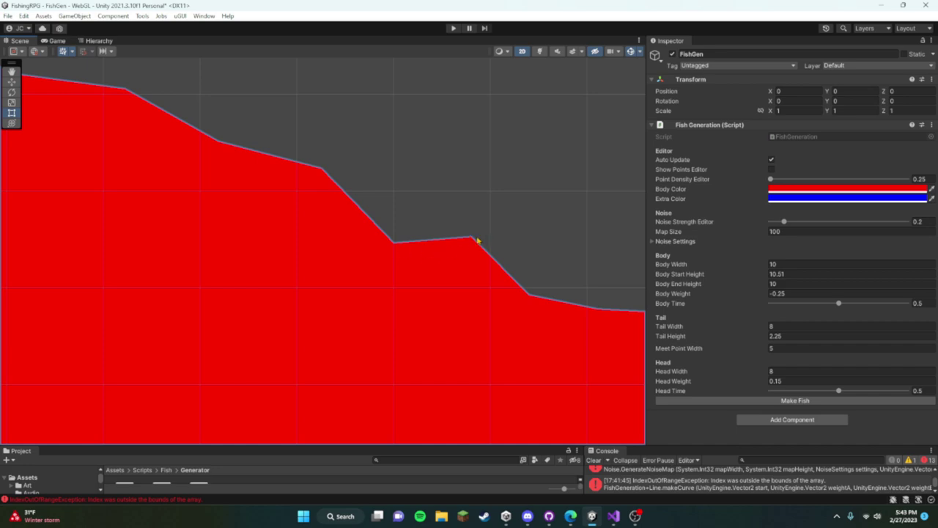
{"action": "scroll", "coordinate": [318, 216], "scroll_direction": "down", "scroll_amount": 6}
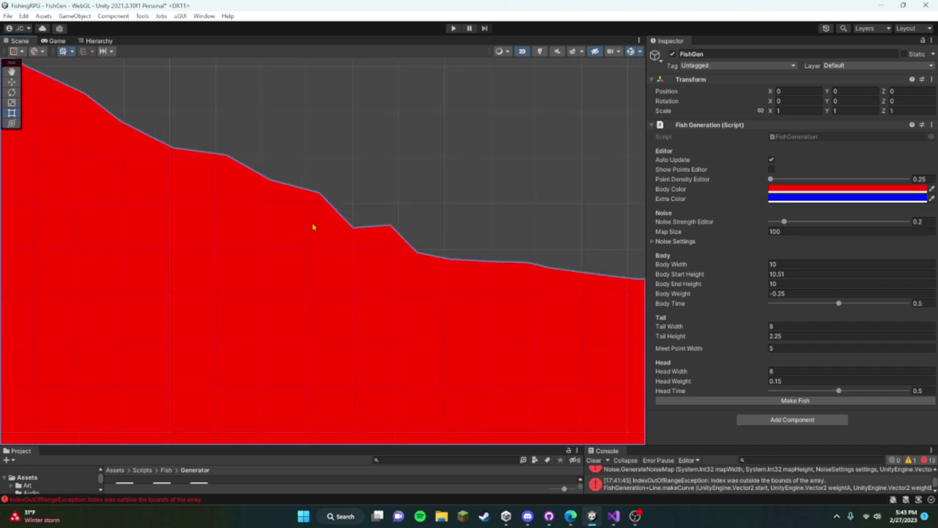
{"action": "scroll", "coordinate": [389, 253], "scroll_direction": "up", "scroll_amount": 2}
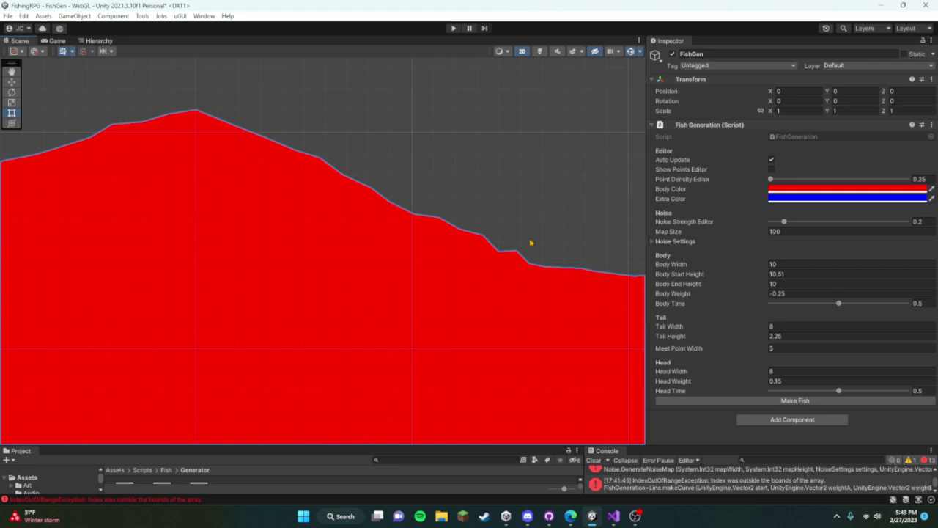
{"action": "scroll", "coordinate": [530, 242], "scroll_direction": "up", "scroll_amount": 3}
{"action": "scroll", "coordinate": [497, 280], "scroll_direction": "up", "scroll_amount": 2}
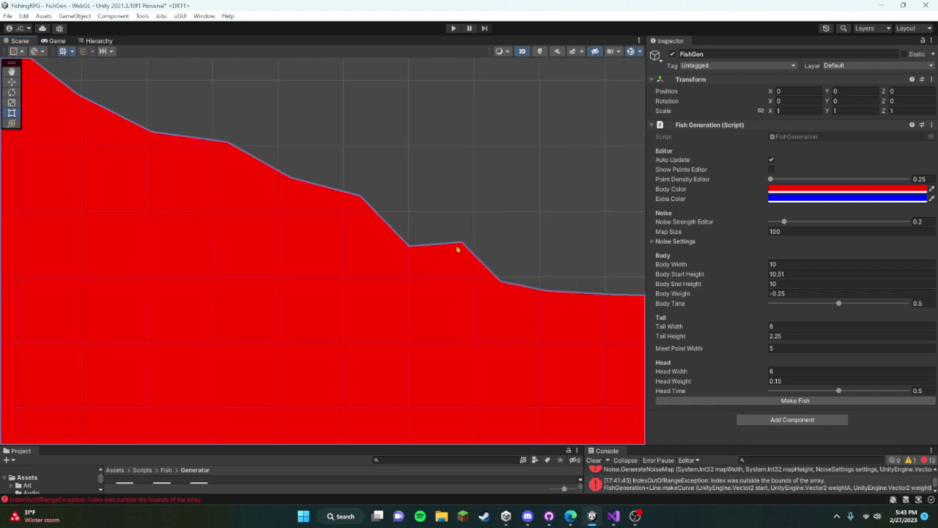
{"action": "scroll", "coordinate": [402, 310], "scroll_direction": "up", "scroll_amount": 3}
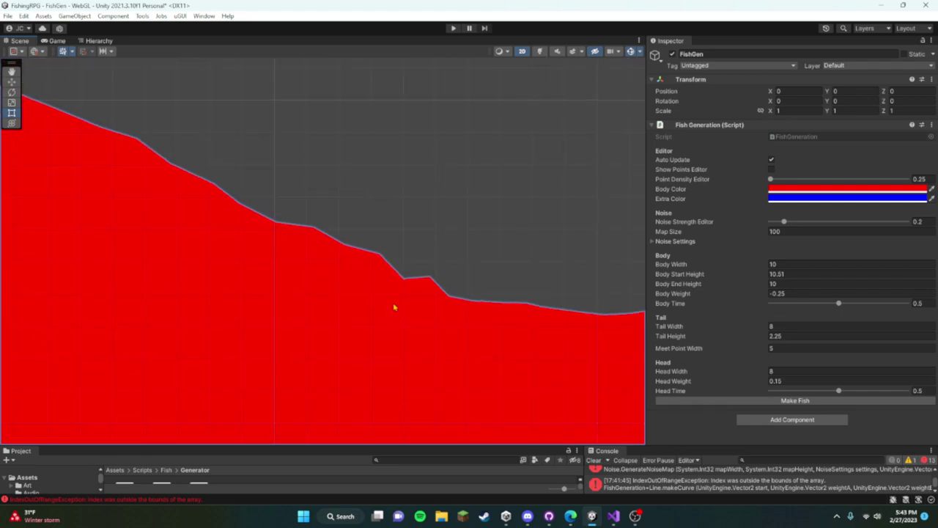
{"action": "middle_click_drag", "start_coordinate": [393, 308], "coordinate": [235, 247]}
{"action": "scroll", "coordinate": [425, 195], "scroll_direction": "down", "scroll_amount": 5}
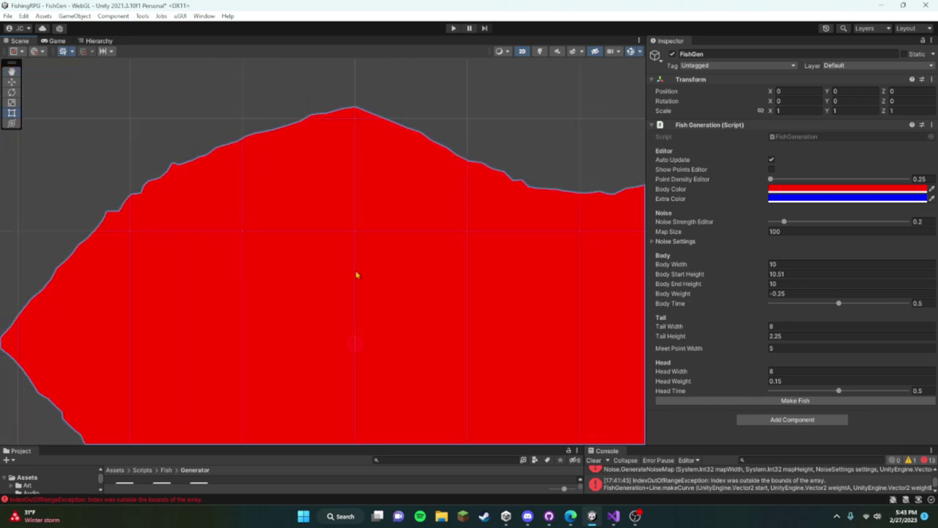
Step: Separate the head by moving its mesh left to X of about -2.64, and shift the body mesh slightly left
{"action": "left_click", "coordinate": [211, 147]}
{"action": "middle_click_drag", "start_coordinate": [375, 187], "coordinate": [404, 249]}
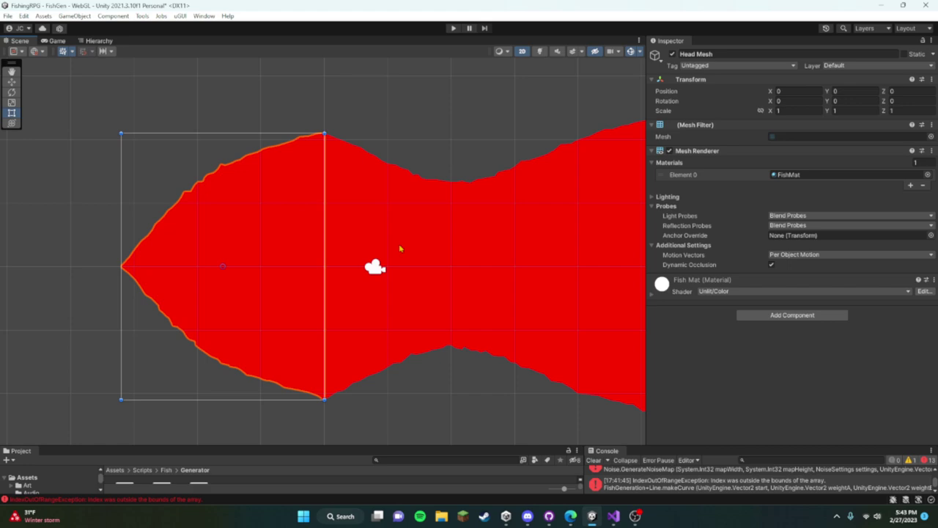
{"action": "key", "text": "w"}
{"action": "scroll", "coordinate": [399, 249], "scroll_direction": "down", "scroll_amount": 1}
{"action": "left_click_drag", "start_coordinate": [288, 266], "coordinate": [230, 266]}
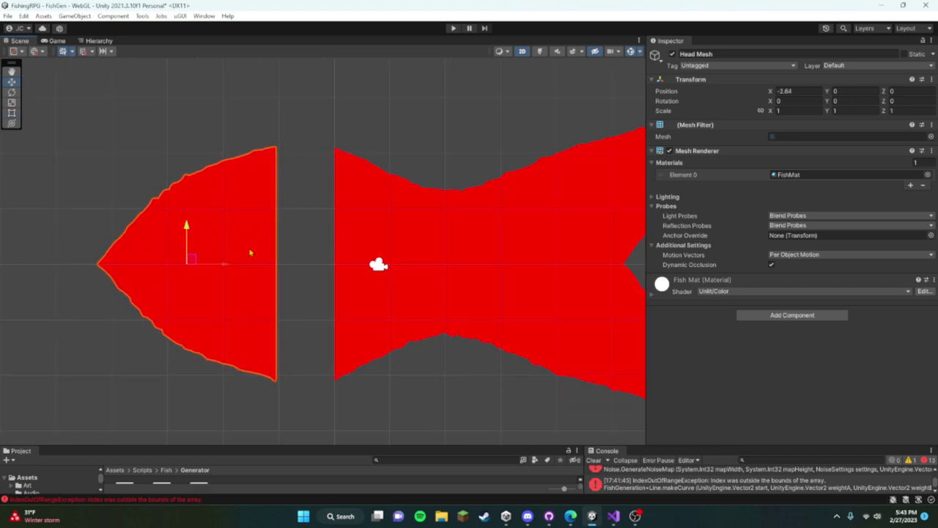
{"action": "left_click", "coordinate": [442, 252]}
{"action": "left_click_drag", "start_coordinate": [477, 270], "coordinate": [448, 269]}
Step: Move the top tail mesh to the right, and the bottom tail mesh right to X of about 2.37
{"action": "middle_click_drag", "start_coordinate": [449, 269], "coordinate": [259, 270]}
{"action": "left_click", "coordinate": [395, 218]}
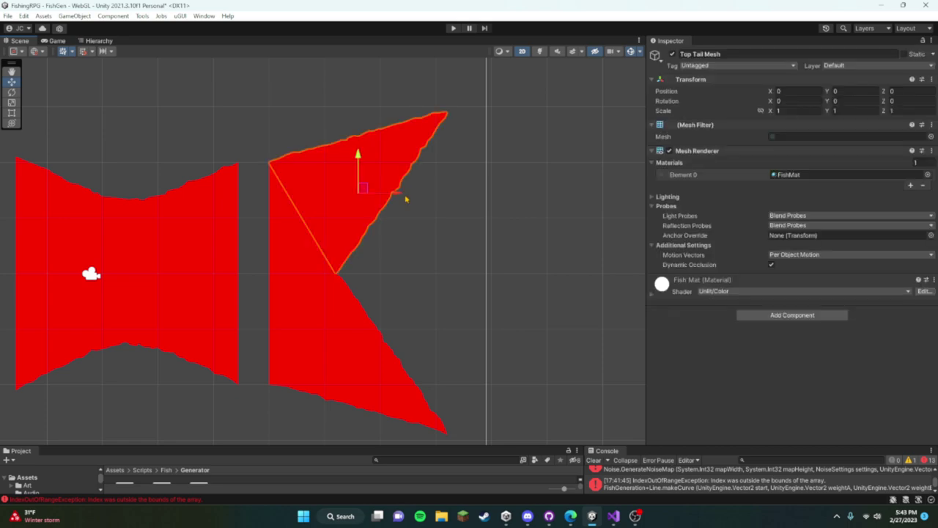
{"action": "left_click_drag", "start_coordinate": [404, 195], "coordinate": [463, 195]}
{"action": "left_click", "coordinate": [349, 369]}
{"action": "left_click_drag", "start_coordinate": [388, 359], "coordinate": [439, 359]}
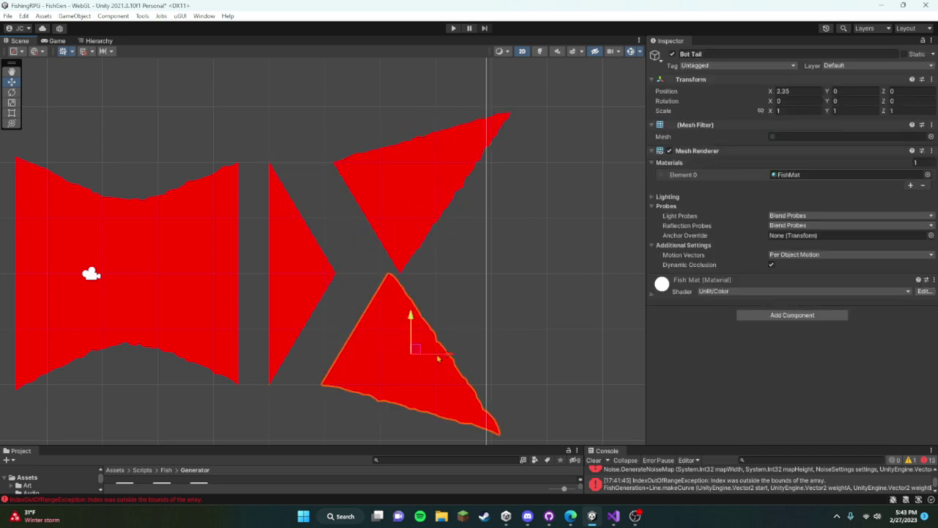
{"action": "middle_click_drag", "start_coordinate": [478, 301], "coordinate": [504, 286]}
{"action": "scroll", "coordinate": [431, 271], "scroll_direction": "down", "scroll_amount": 2}
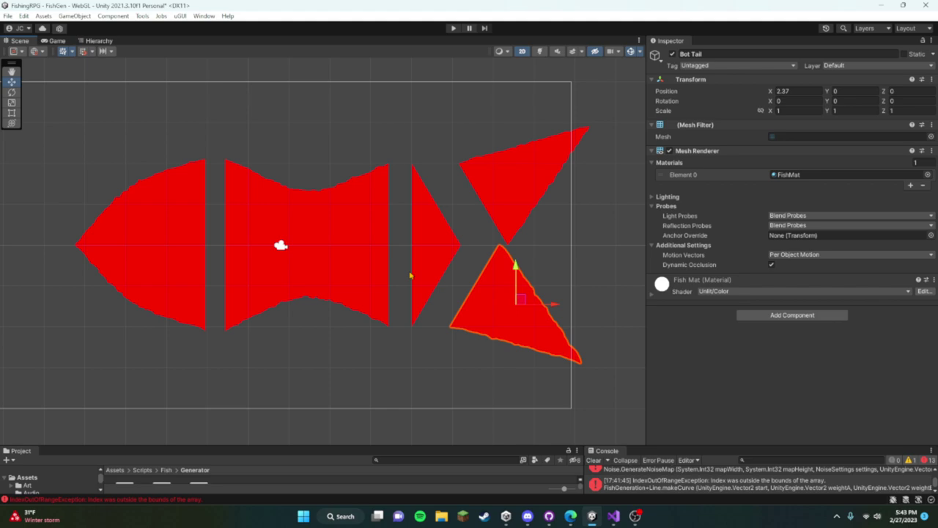
Step: Clear the console messages and check the separated fish meshes in the Game view before returning to the Scene view
{"action": "left_click", "coordinate": [593, 460]}
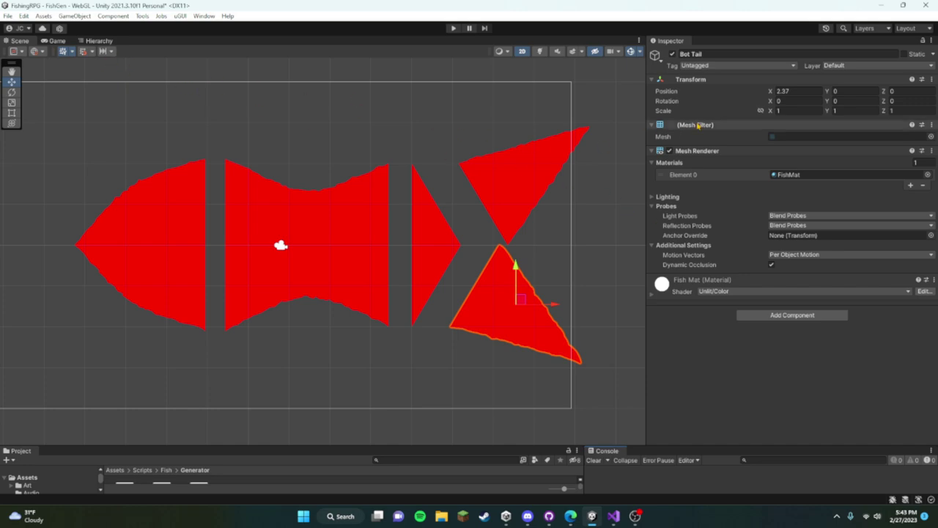
{"action": "left_click", "coordinate": [57, 40]}
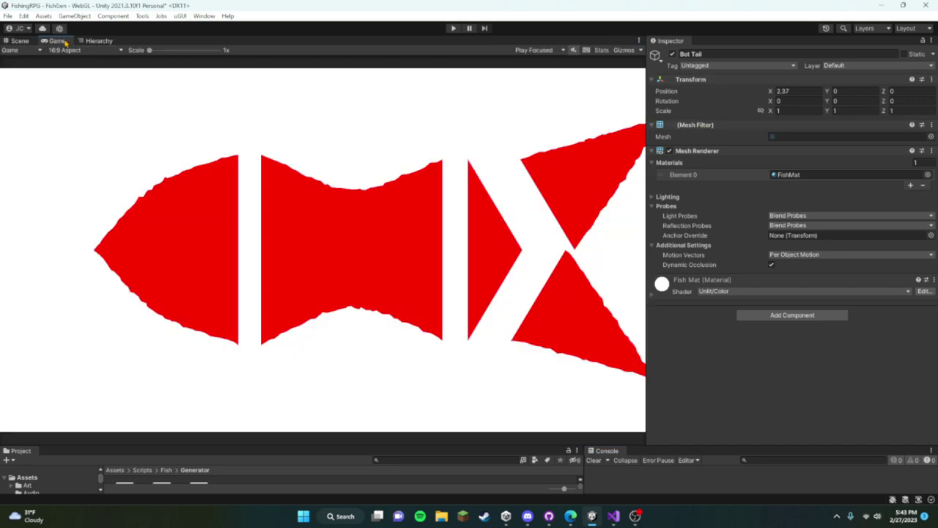
{"action": "left_click", "coordinate": [19, 41]}
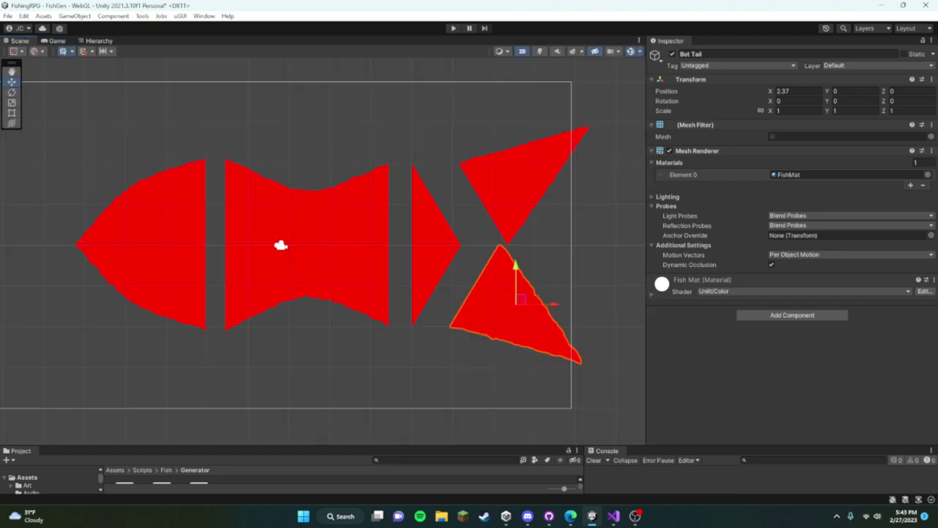